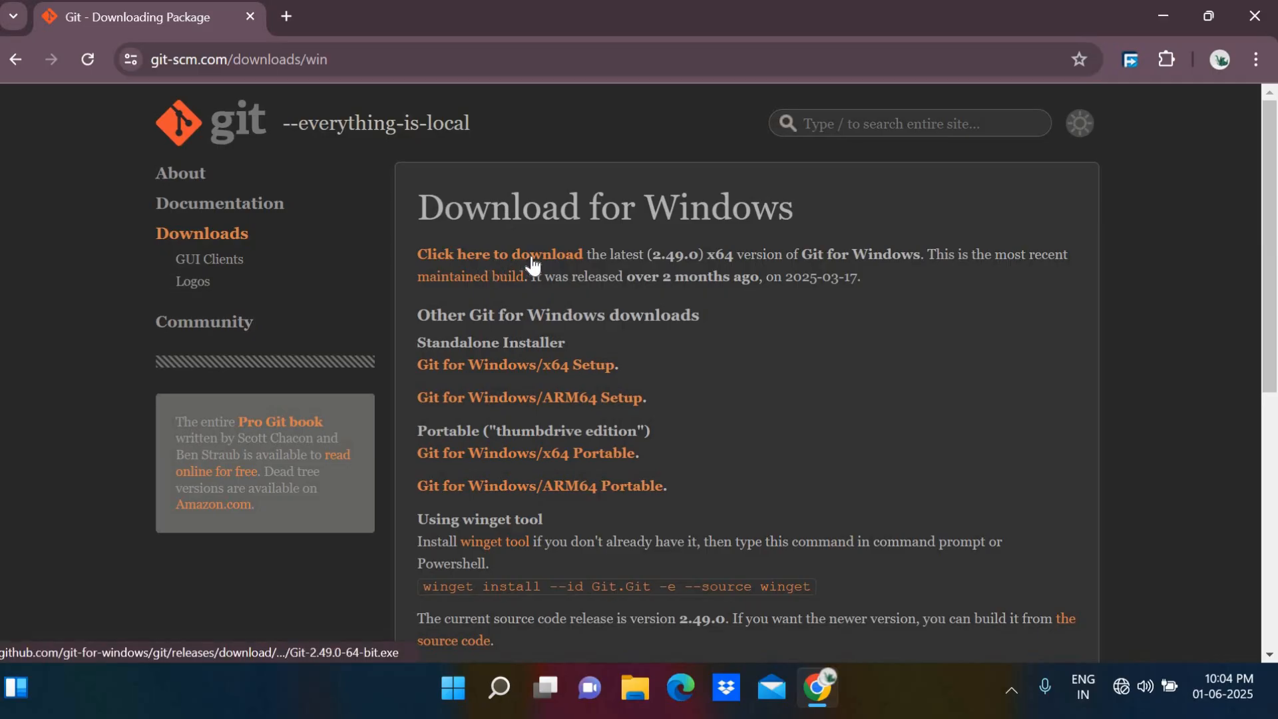
# Download the latest Git for Windows x64 installer, version 2.49.0, and dismiss the download scan notice
pyautogui.moveTo(611, 255); pyautogui.dragTo(914, 254)
pyautogui.click(697, 273)
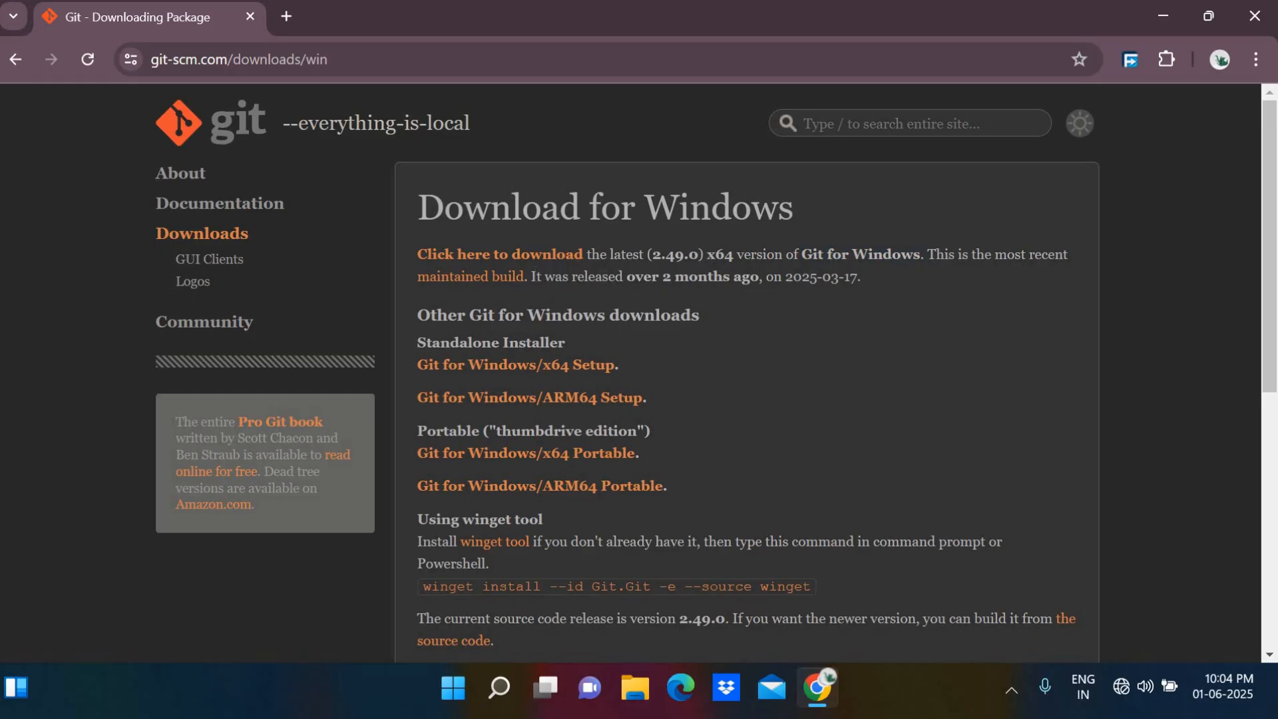
pyautogui.click(531, 264)
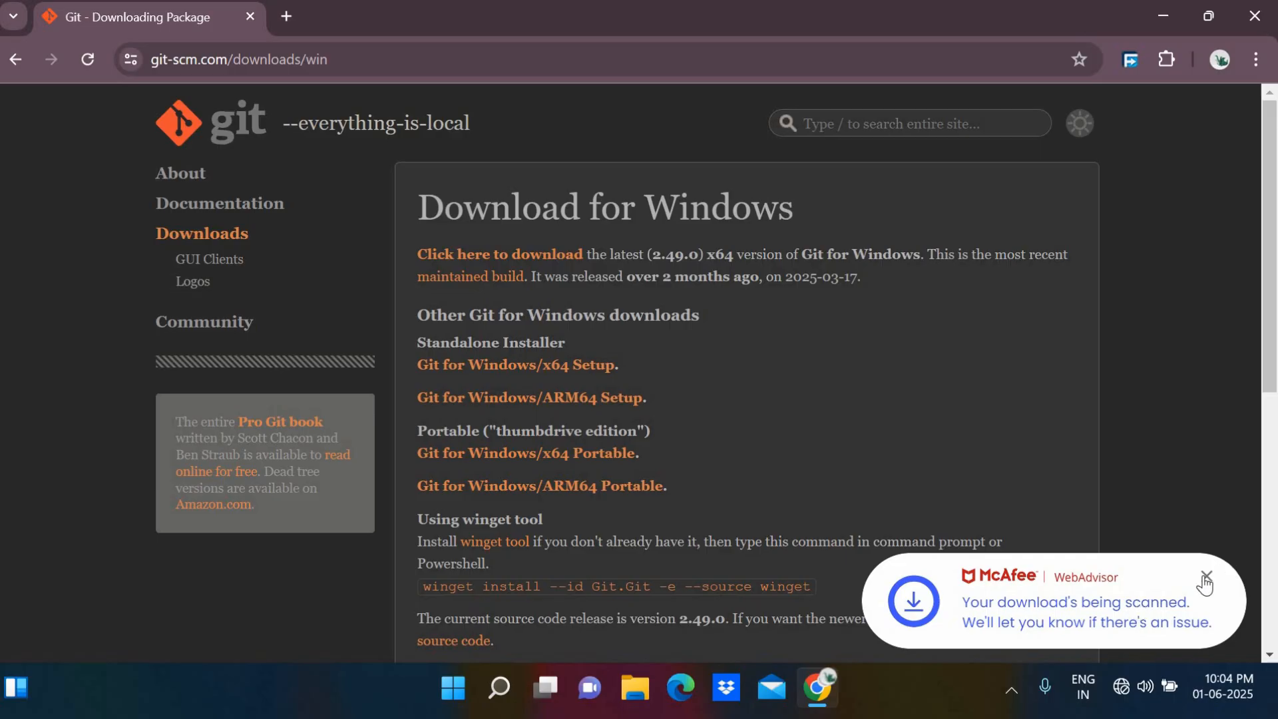
pyautogui.click(1205, 576)
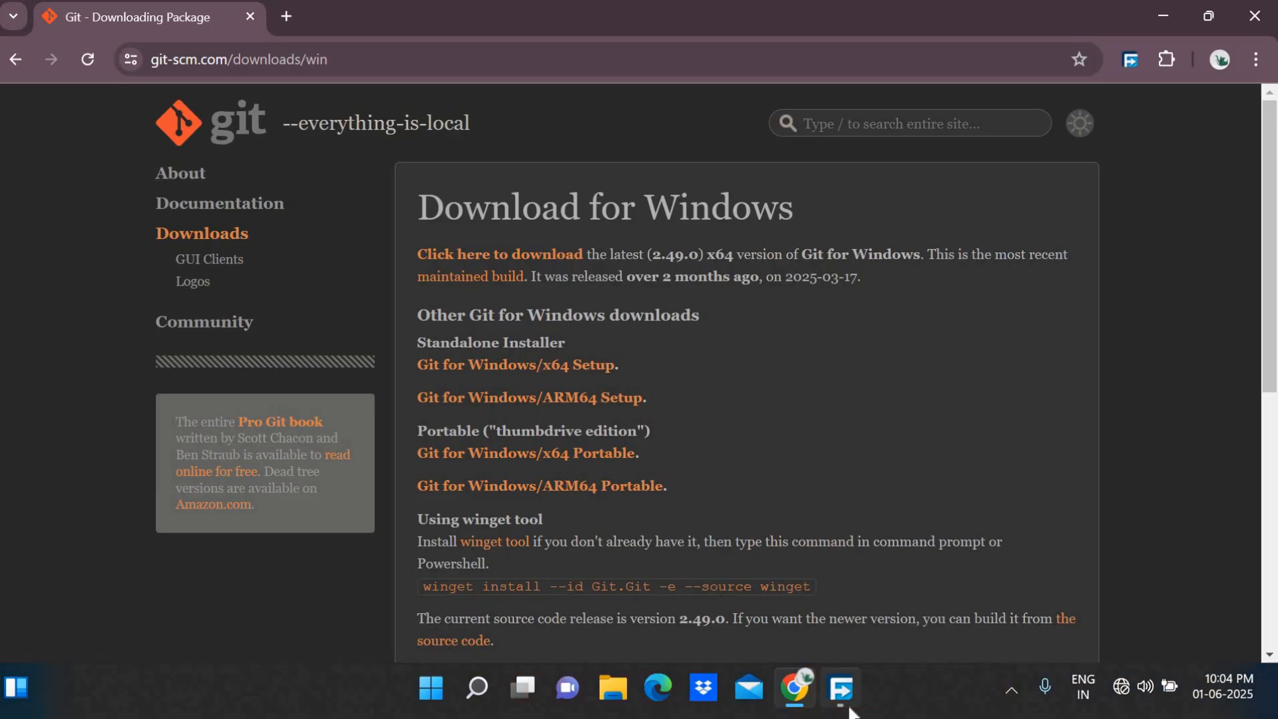
# Switch to Free Download Manager, launch the downloaded Git-2.49.0-64-bit.exe, and allow it to make changes to the device
pyautogui.click(850, 708)
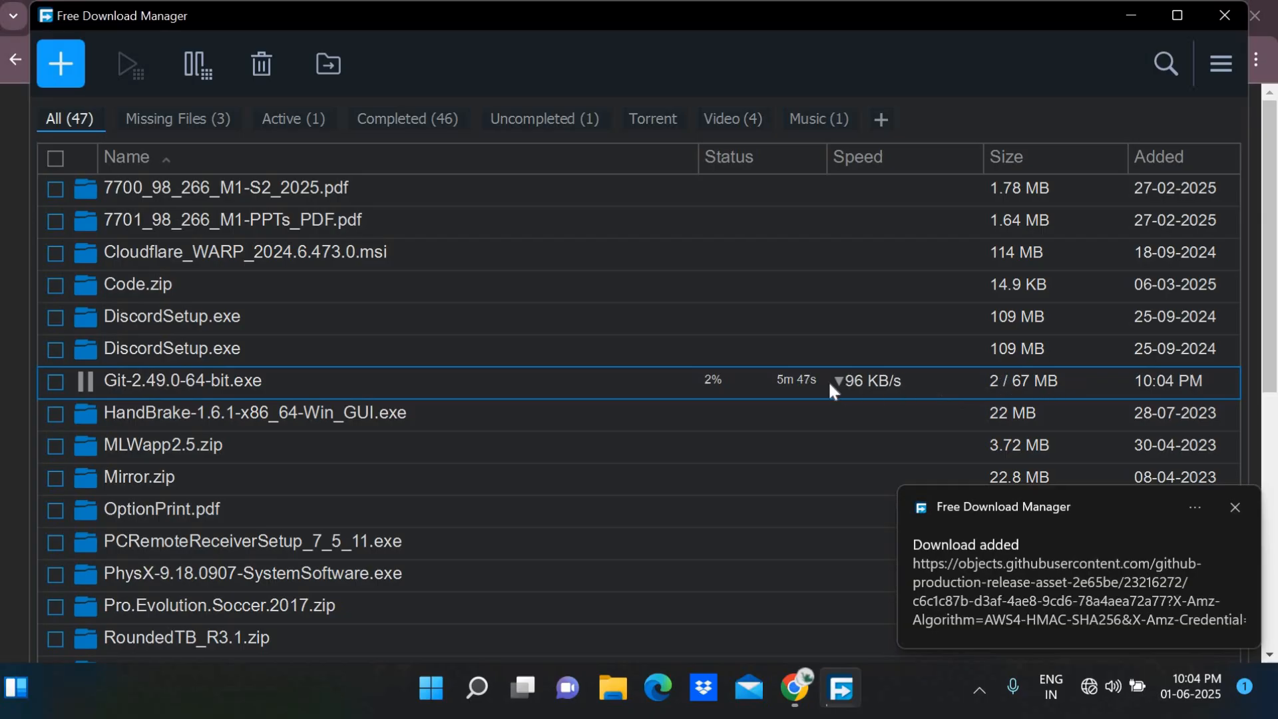
pyautogui.click(854, 384)
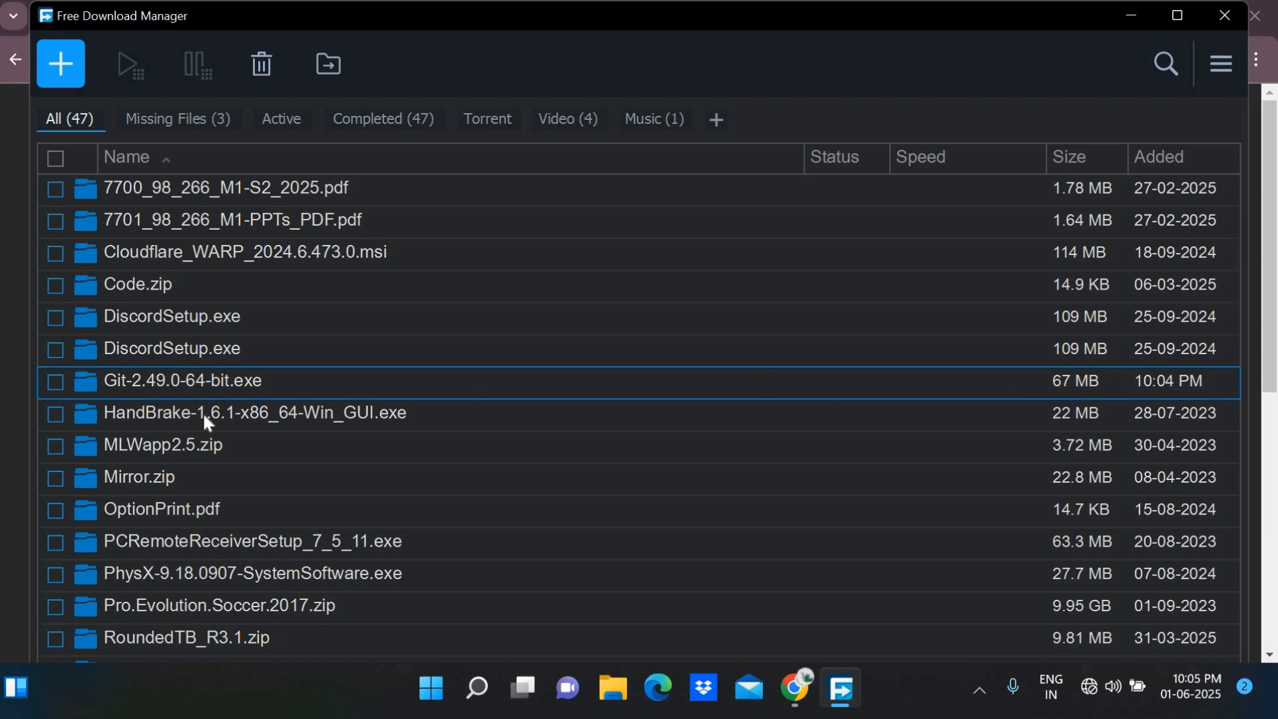
pyautogui.doubleClick(254, 378)
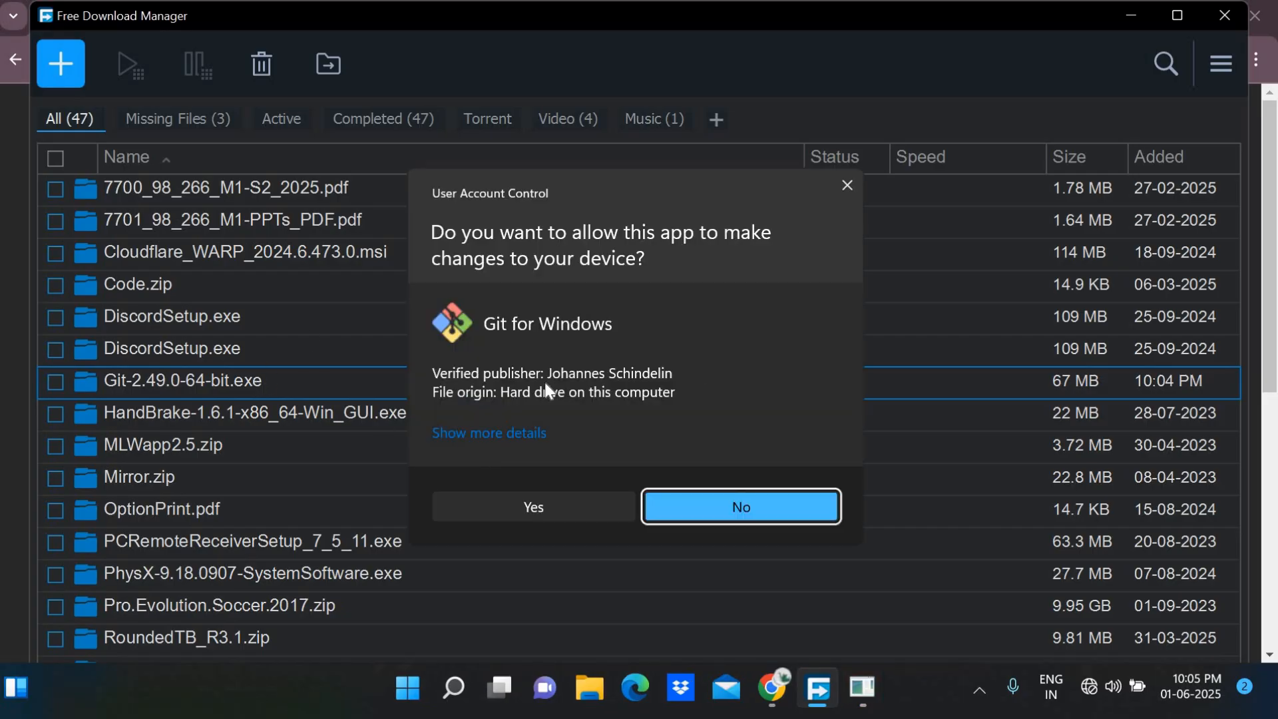
pyautogui.click(540, 509)
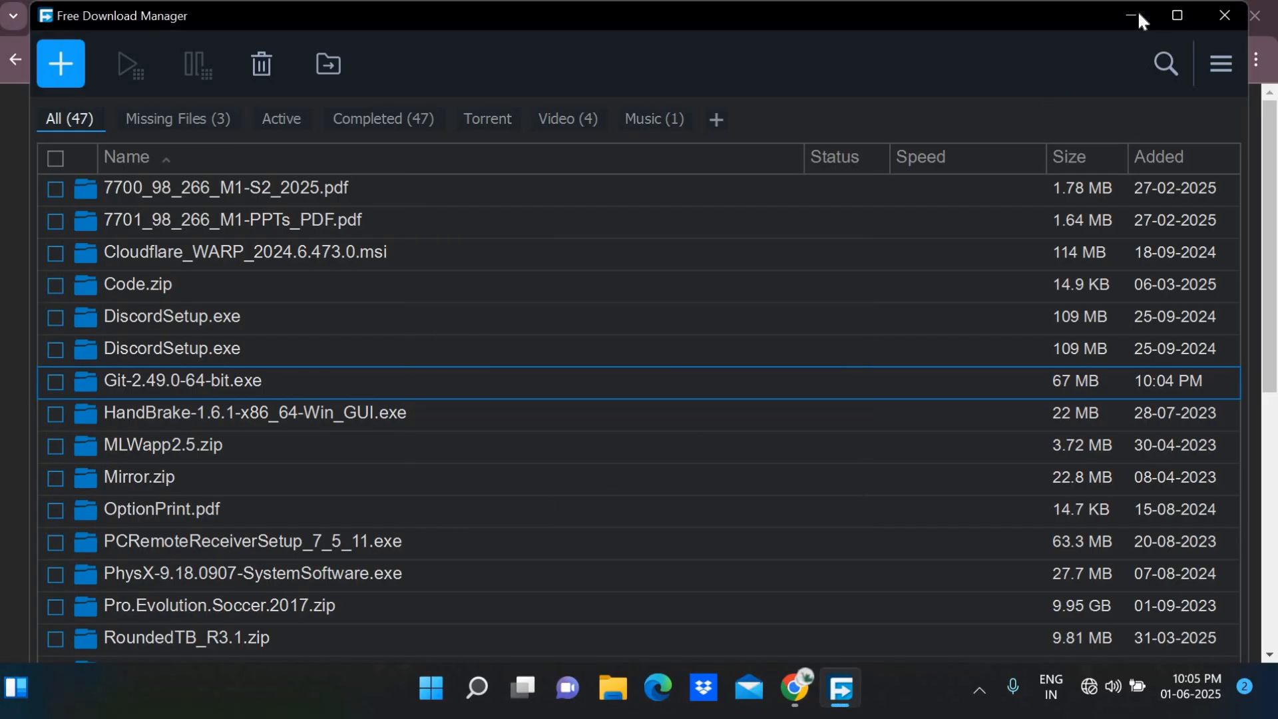
# Minimize the other windows, then proceed through the setup license and keep C:\Program Files\Git as the install location
pyautogui.click(1131, 15)
pyautogui.click(1170, 13)
pyautogui.moveTo(731, 151); pyautogui.dragTo(809, 94)
pyautogui.scroll(-3, 745, 298)
pyautogui.scroll(-10, 746, 297)
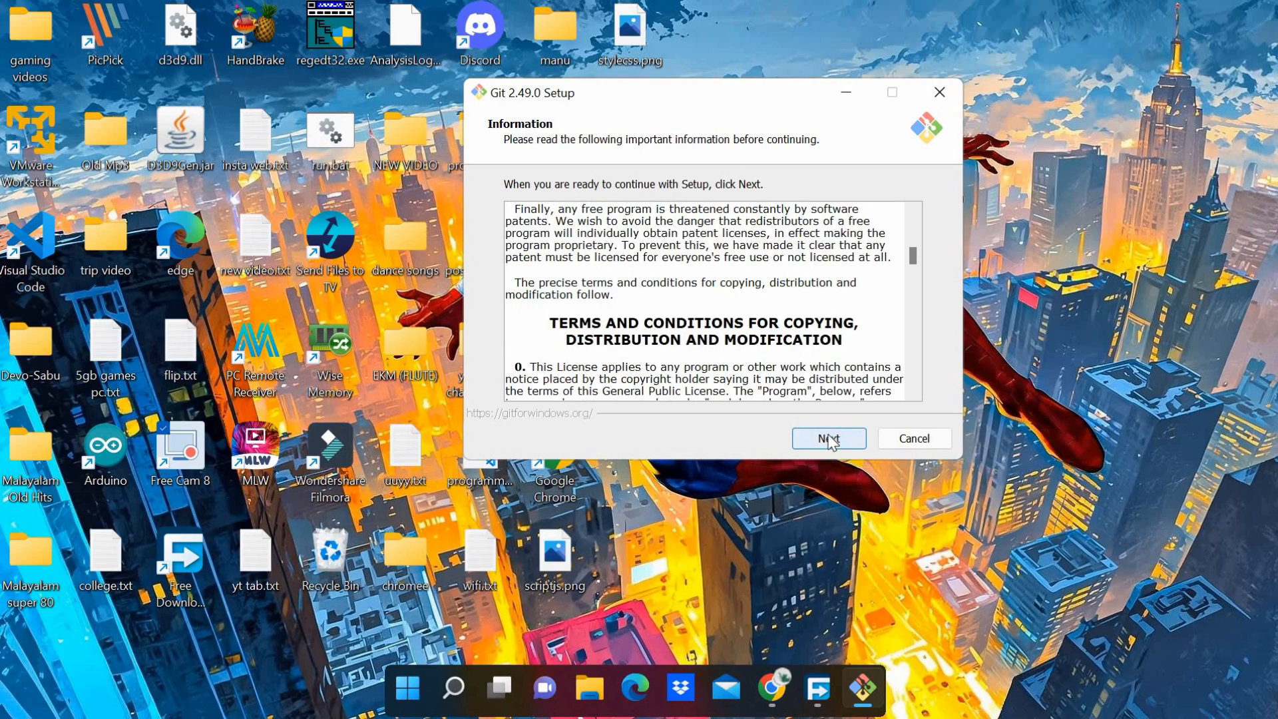
pyautogui.click(829, 439)
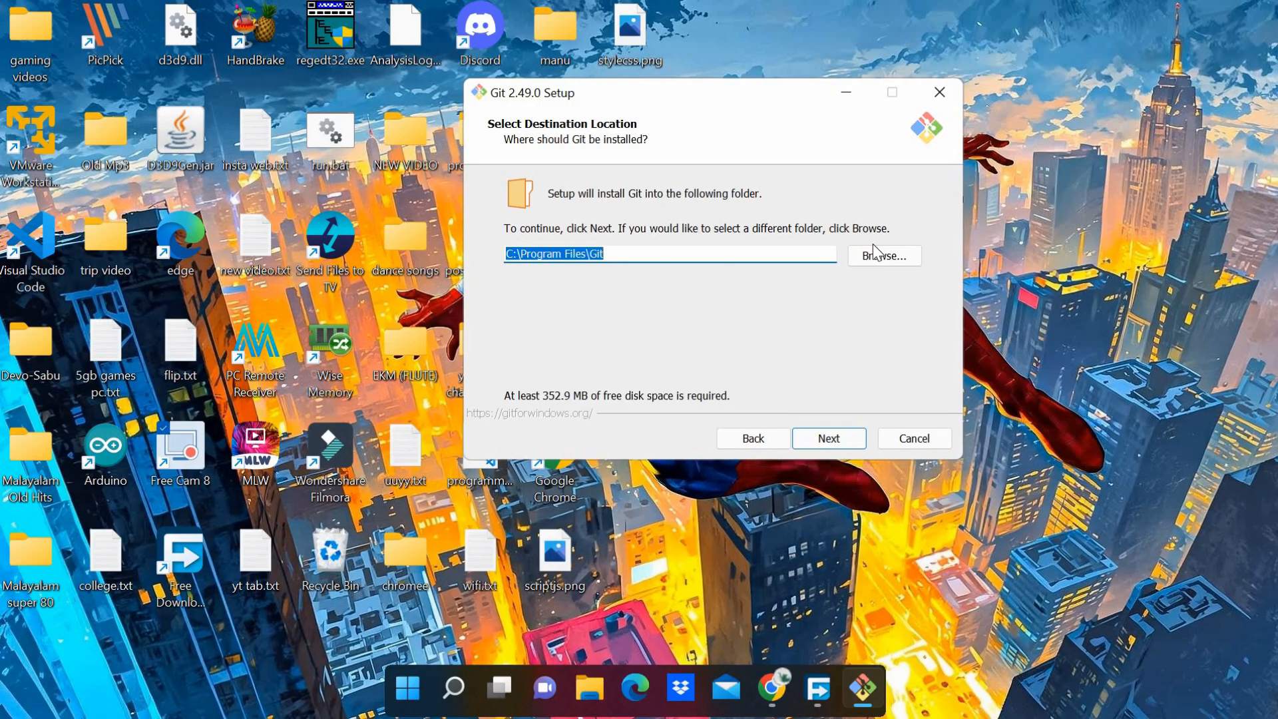
pyautogui.click(856, 440)
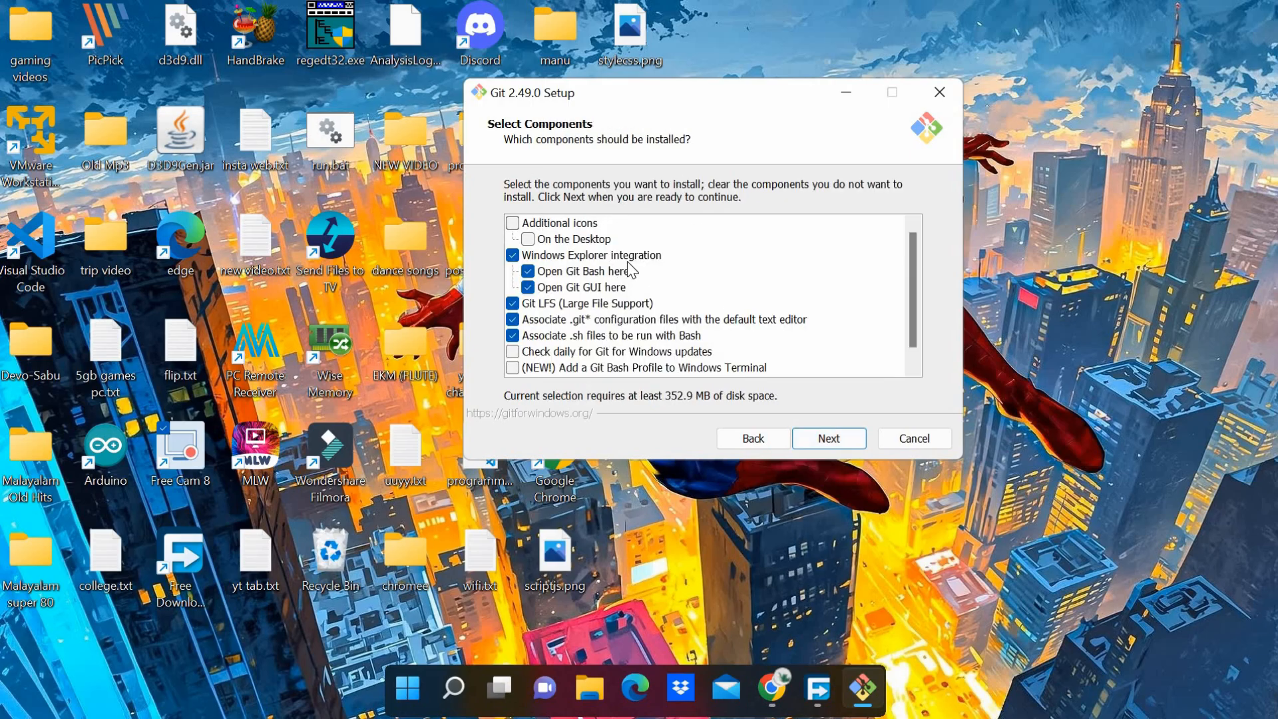
# Add the Additional icons component with a desktop icon, and keep Git as the Start Menu folder
pyautogui.scroll(-2, 688, 329)
pyautogui.scroll(2, 690, 325)
pyautogui.click(513, 224)
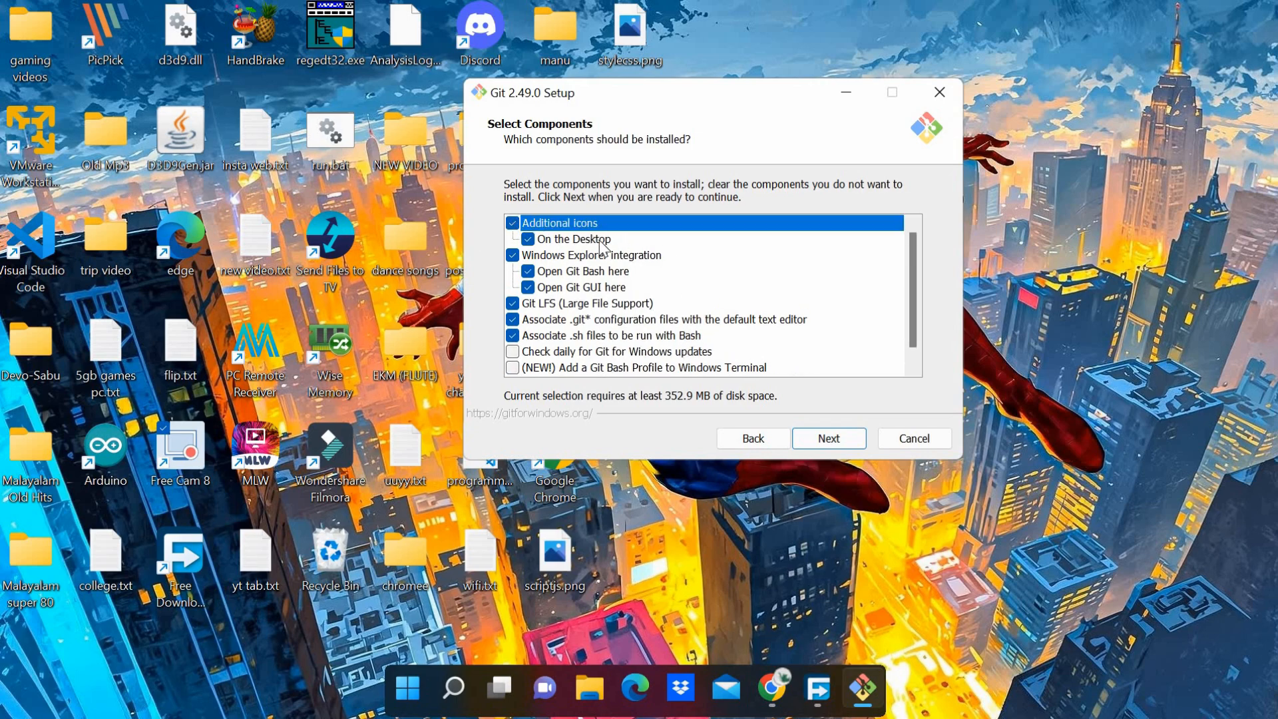
pyautogui.click(845, 439)
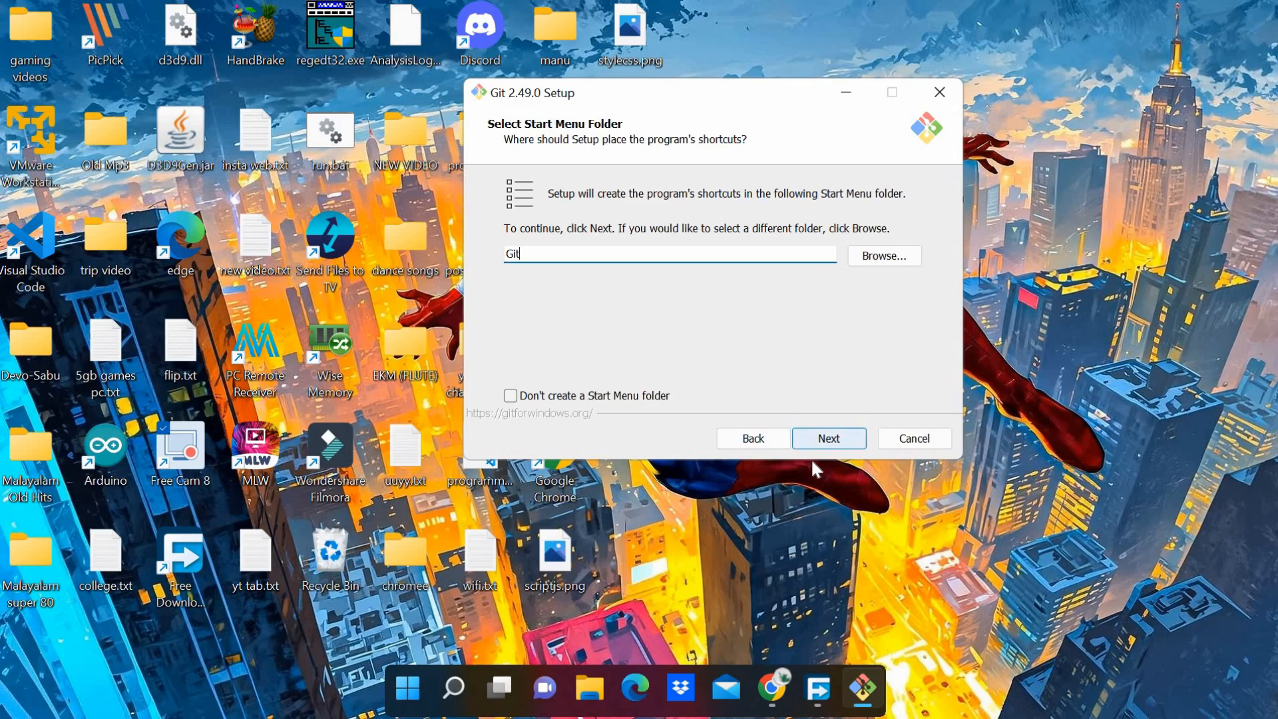
pyautogui.click(825, 439)
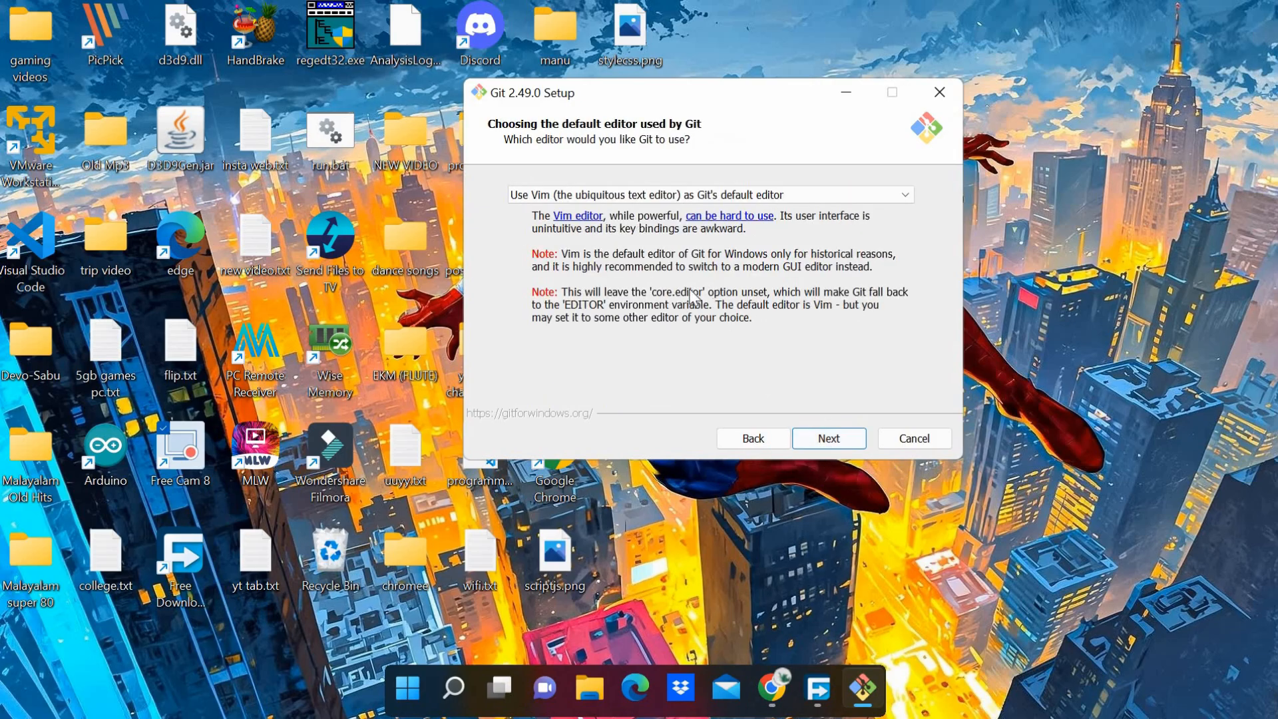
# Choose Vim as Git's default editor and let Git decide the initial branch name for new repositories
pyautogui.click(858, 197)
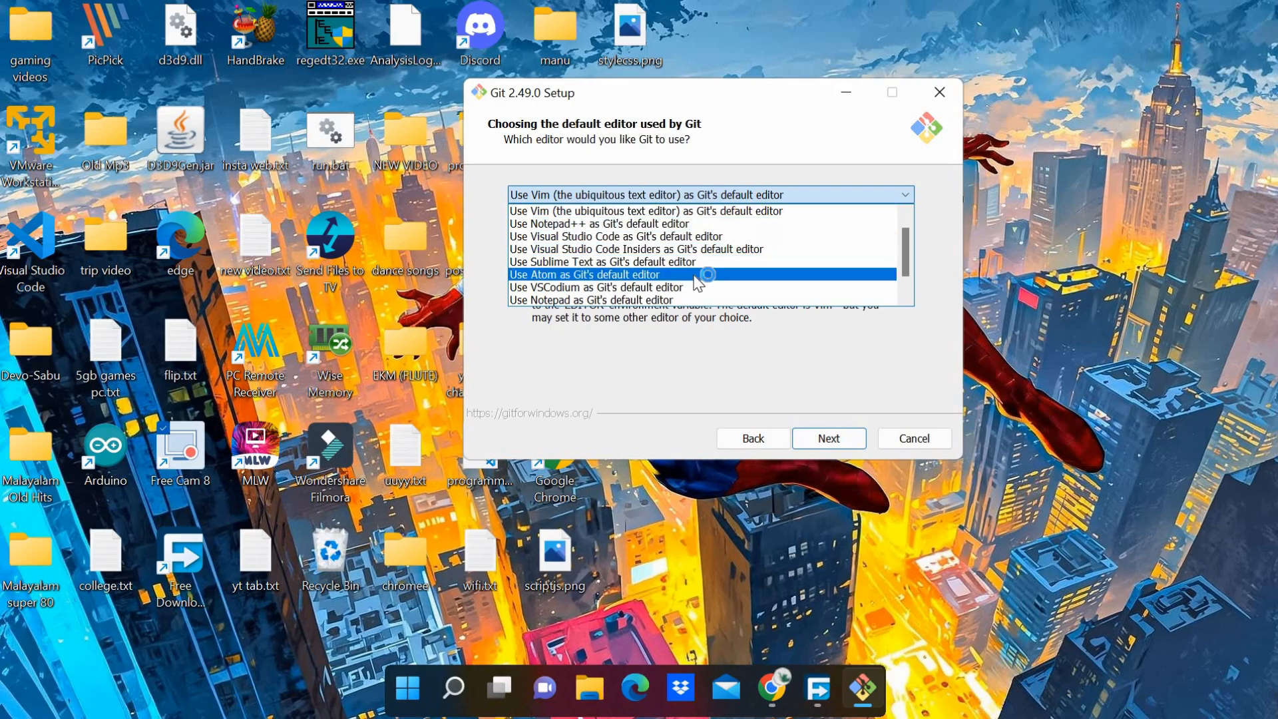
pyautogui.scroll(1, 669, 223)
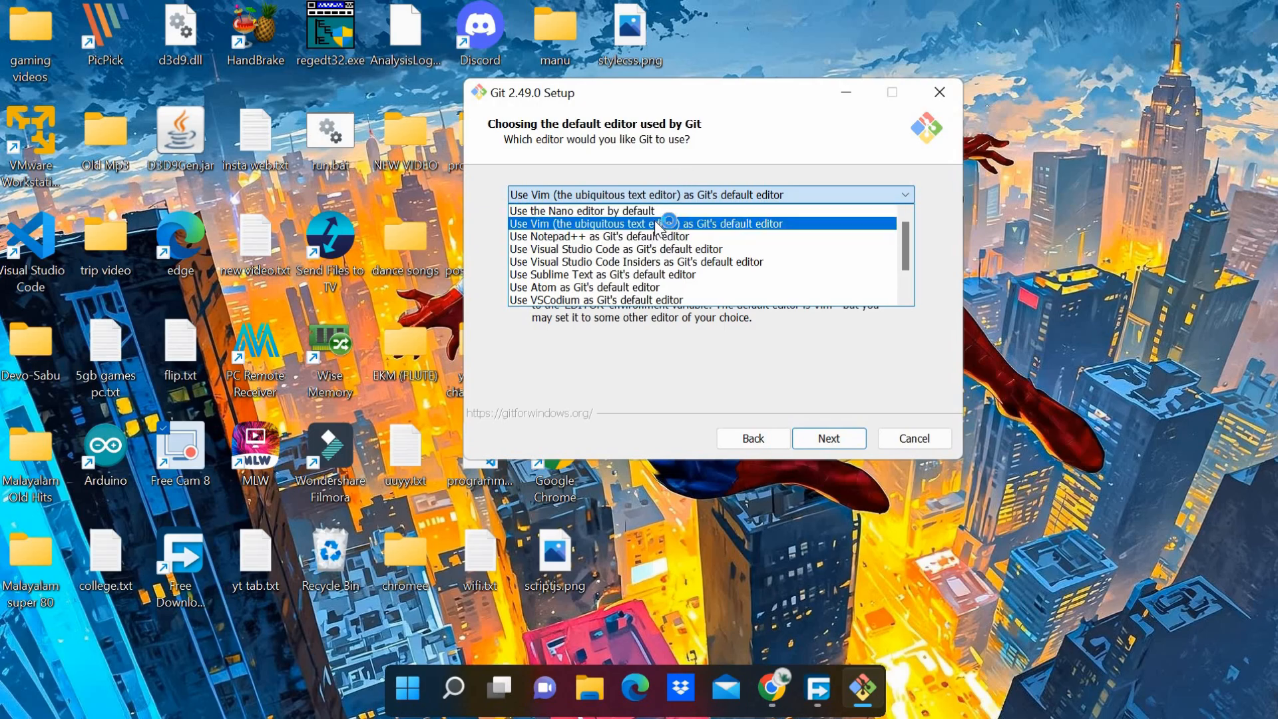
pyautogui.click(646, 227)
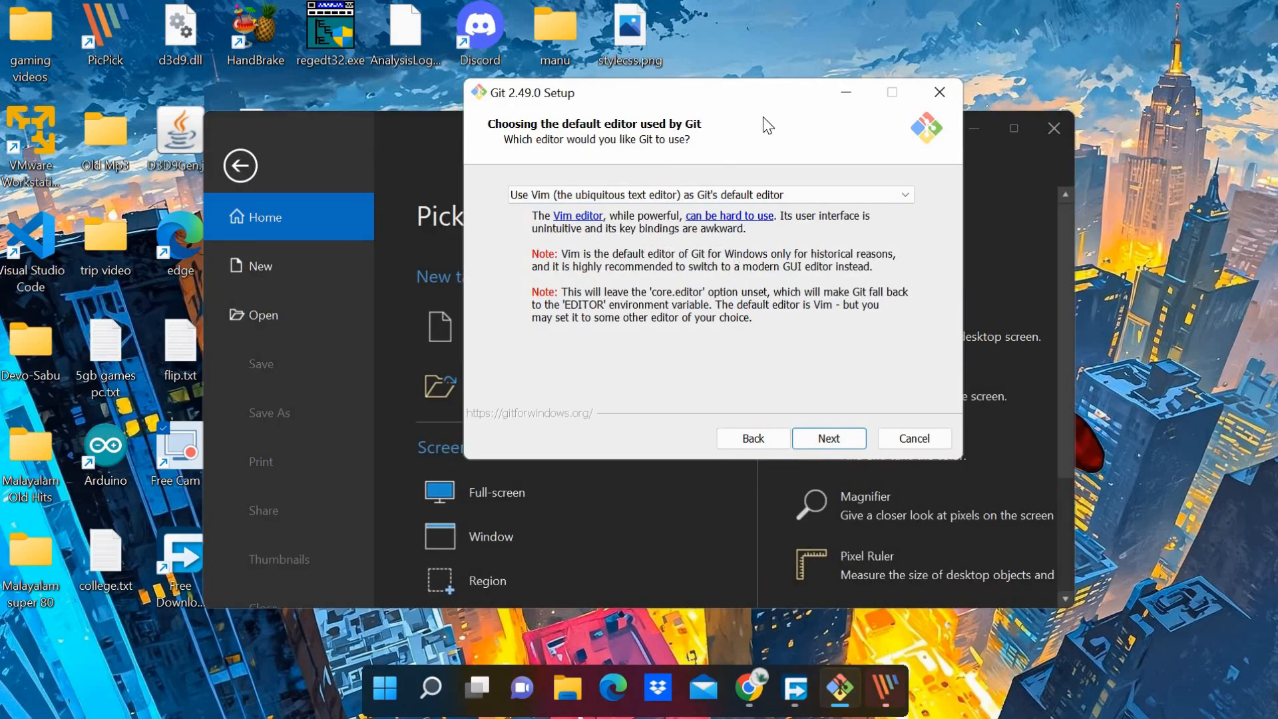
pyautogui.moveTo(769, 103); pyautogui.dragTo(736, 143)
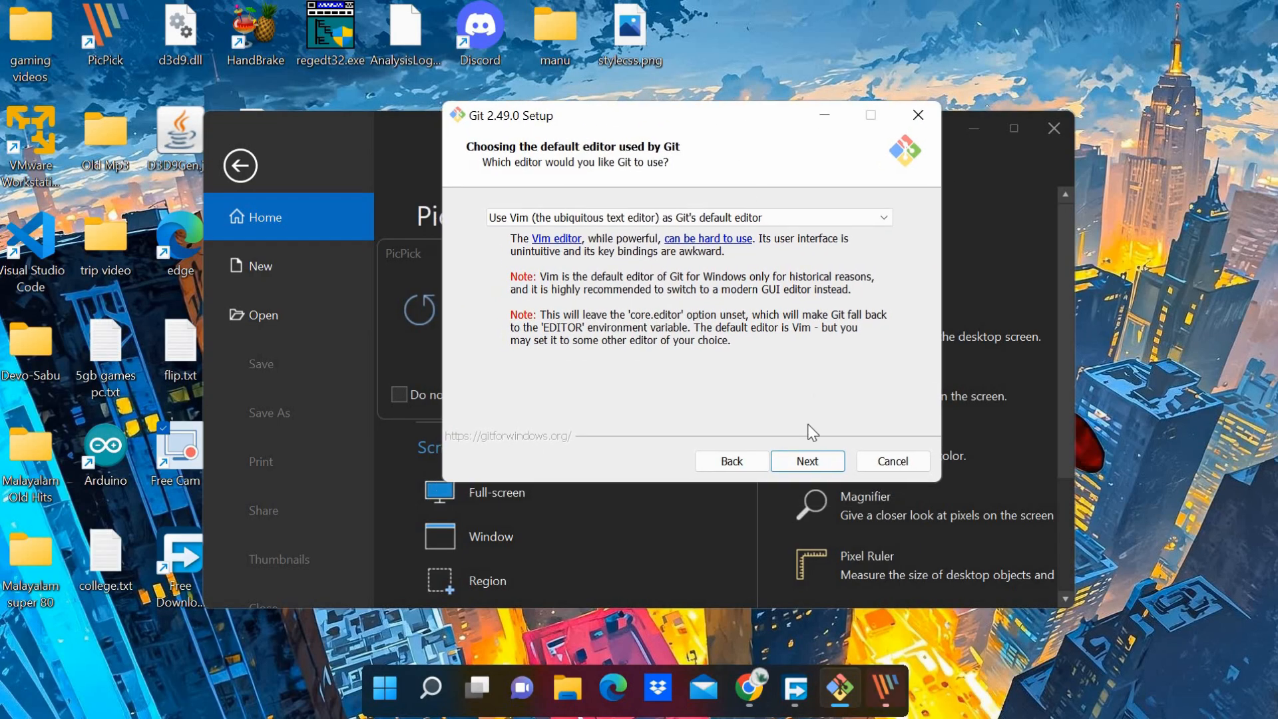
pyautogui.click(809, 461)
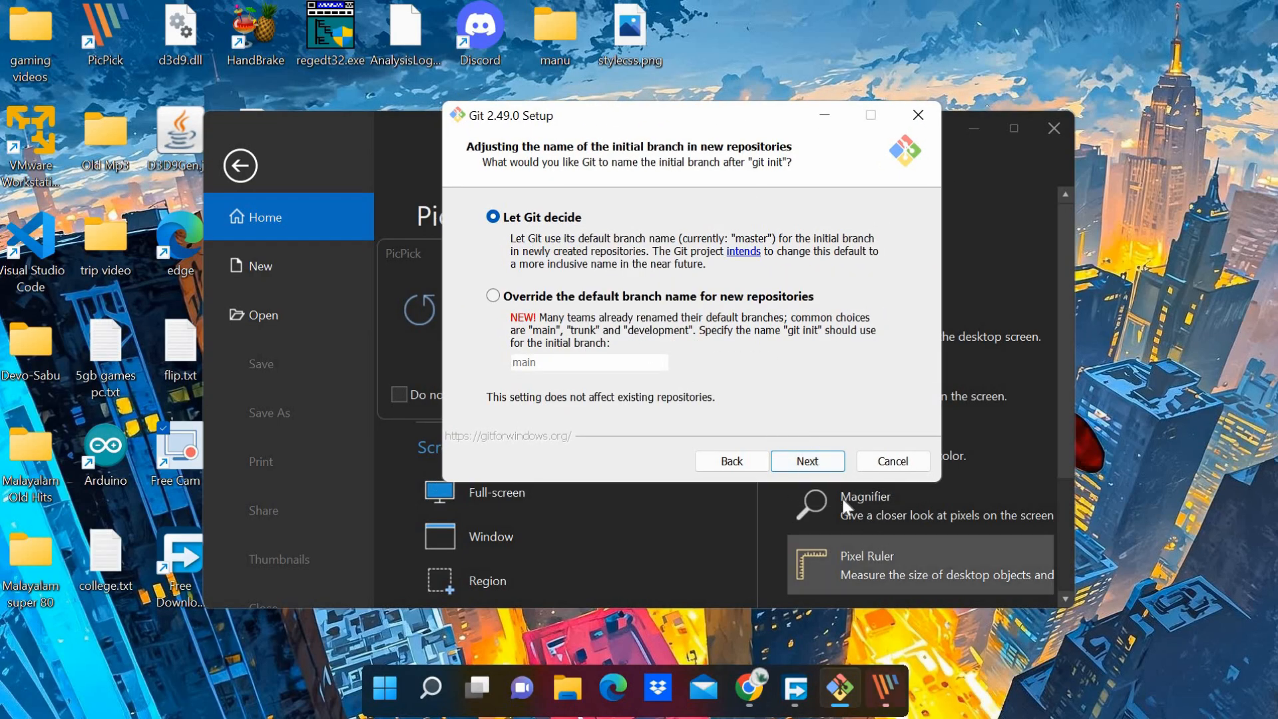
pyautogui.click(803, 459)
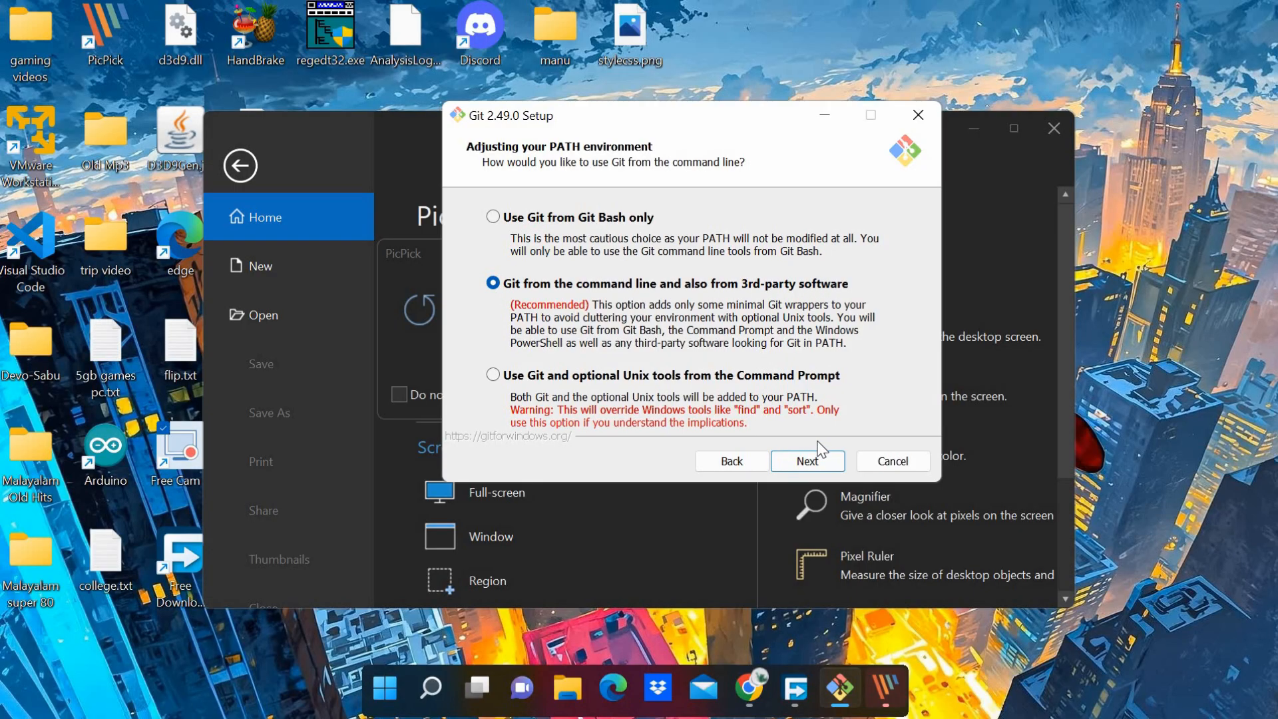
# Accept Git from the command line and 3rd-party software, with bundled OpenSSH and the OpenSSL library for HTTPS
pyautogui.click(823, 461)
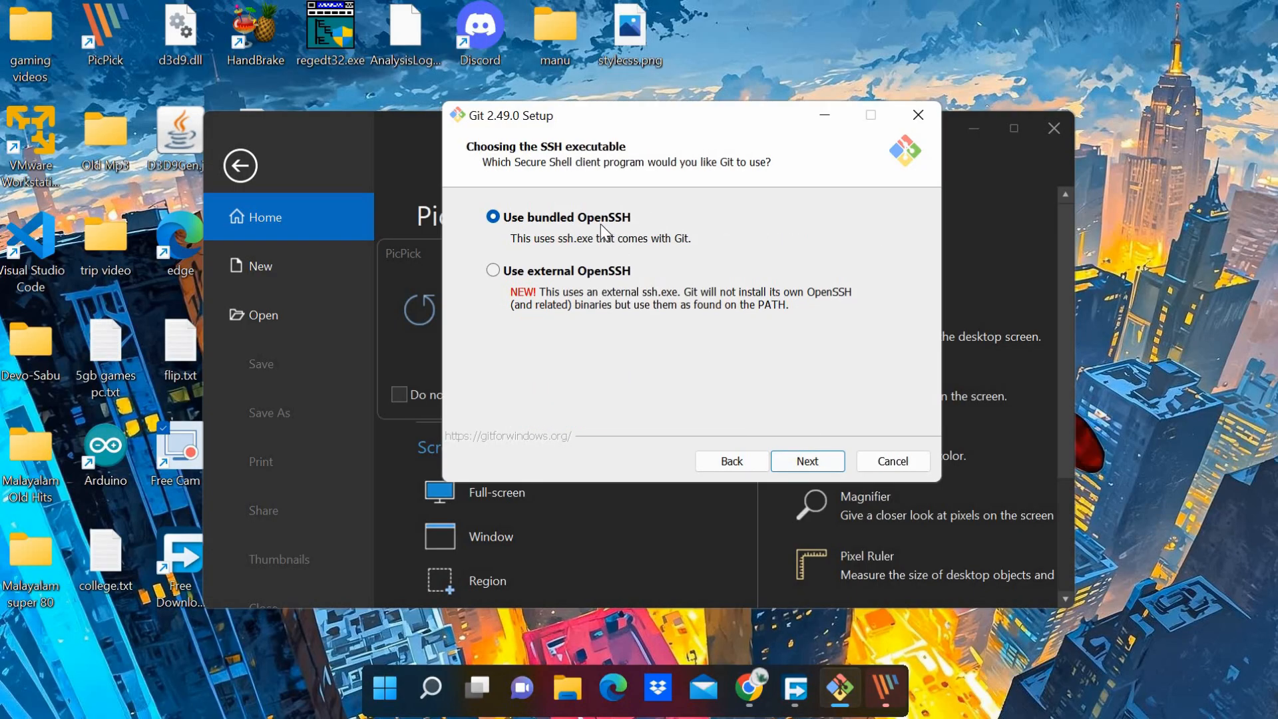
pyautogui.click(820, 459)
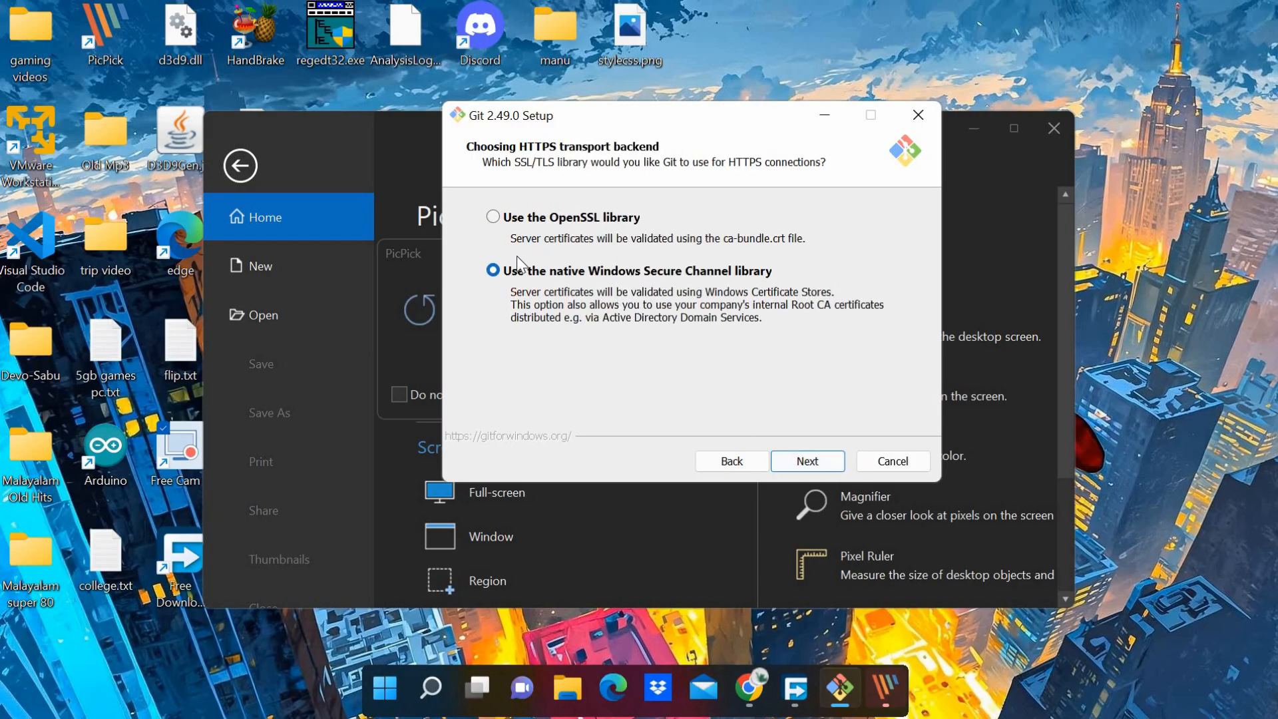
pyautogui.click(495, 219)
pyautogui.click(807, 461)
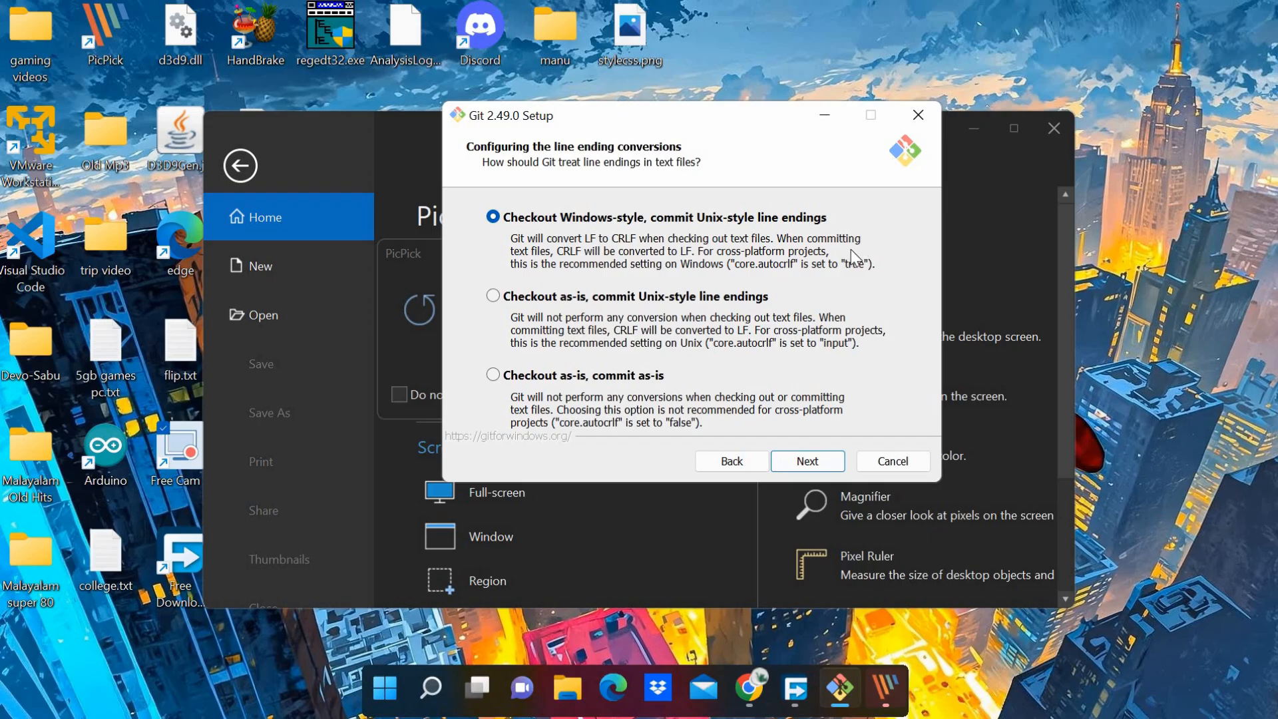
# Accept Windows-style checkout with Unix-style commit line endings, and MinTTY as the Git Bash terminal emulator
pyautogui.click(805, 463)
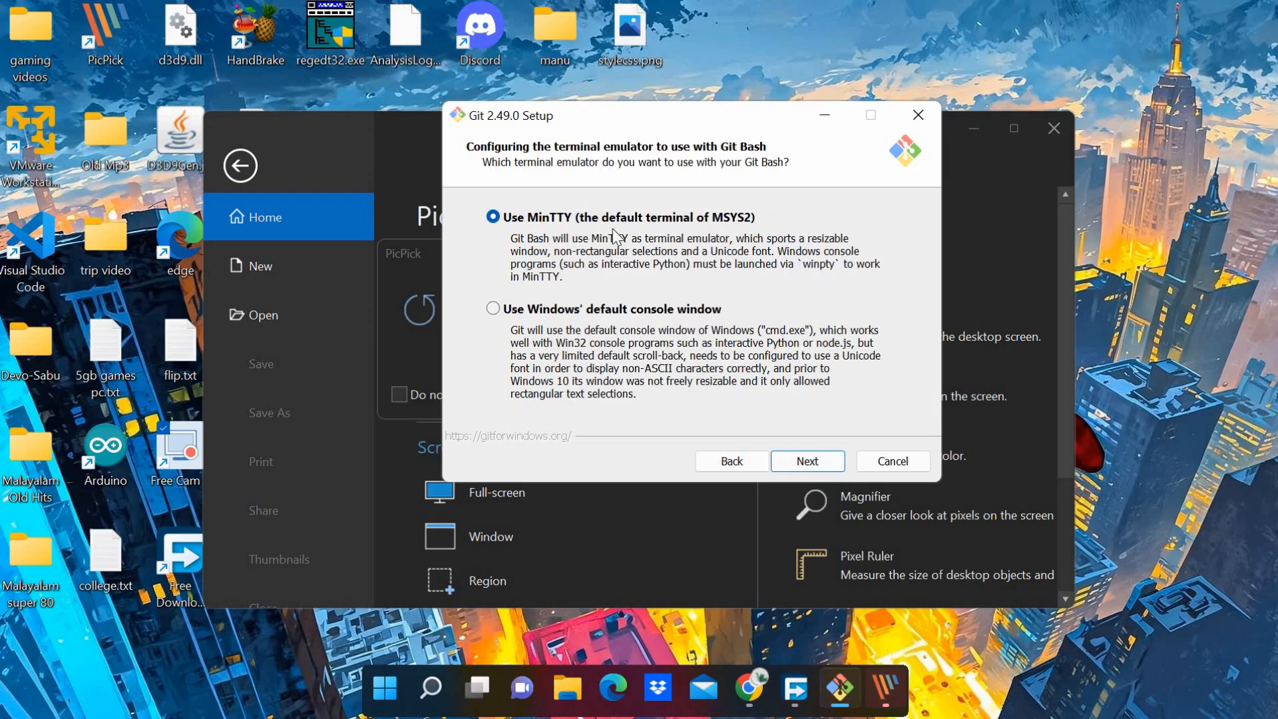
pyautogui.click(807, 459)
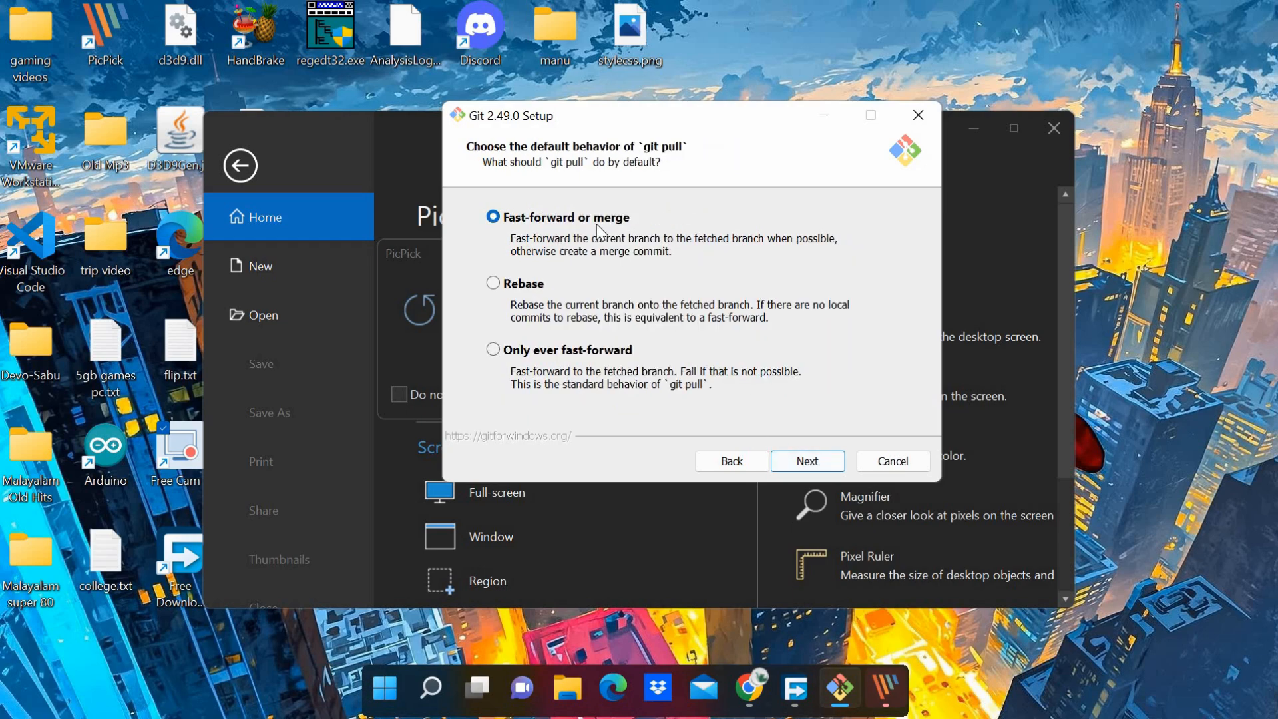
# Keep fast-forward or merge as the git pull behavior and Git Credential Manager as the credential helper
pyautogui.click(807, 460)
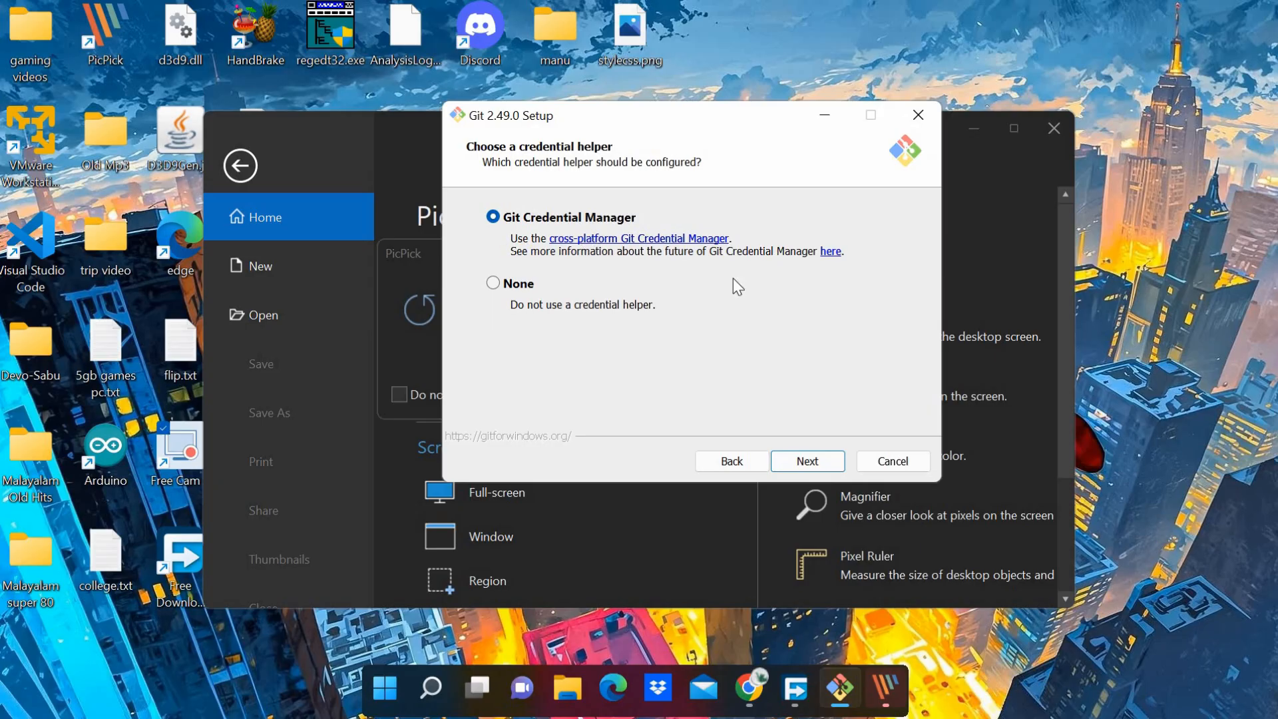
pyautogui.click(807, 461)
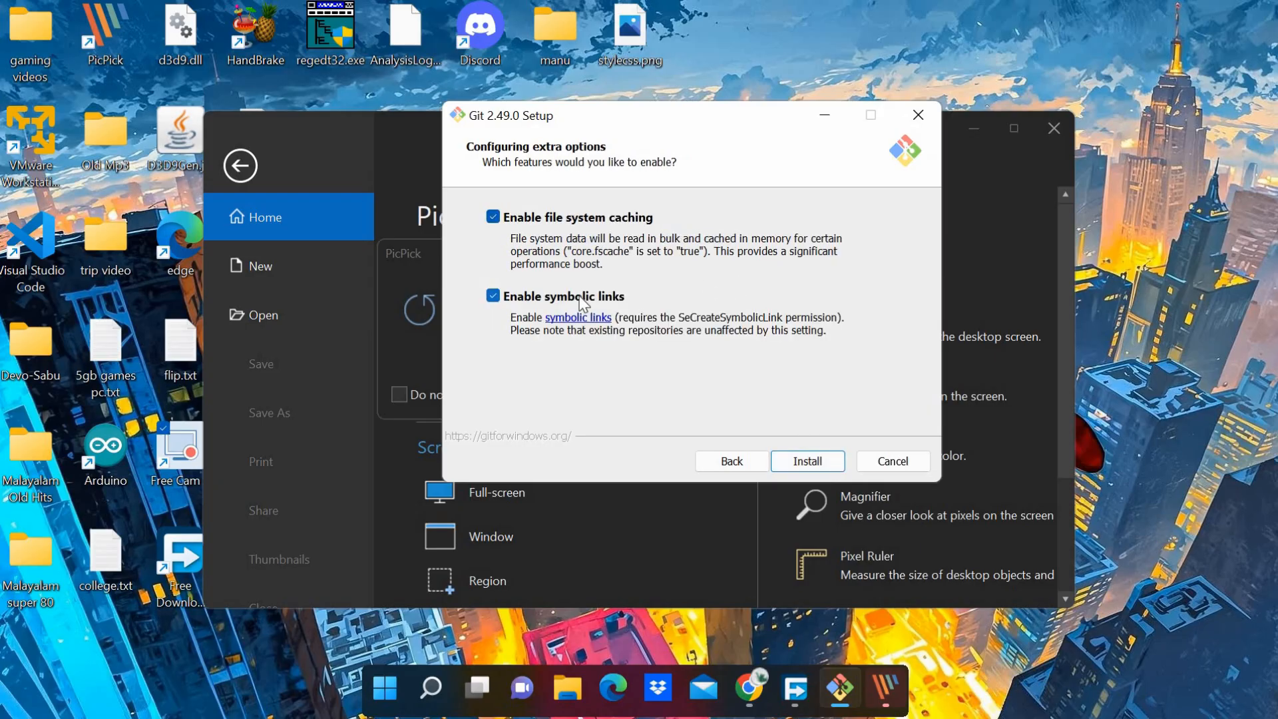
# Disable symbolic links in the extra options, leave file system caching enabled, and install Git
pyautogui.click(496, 298)
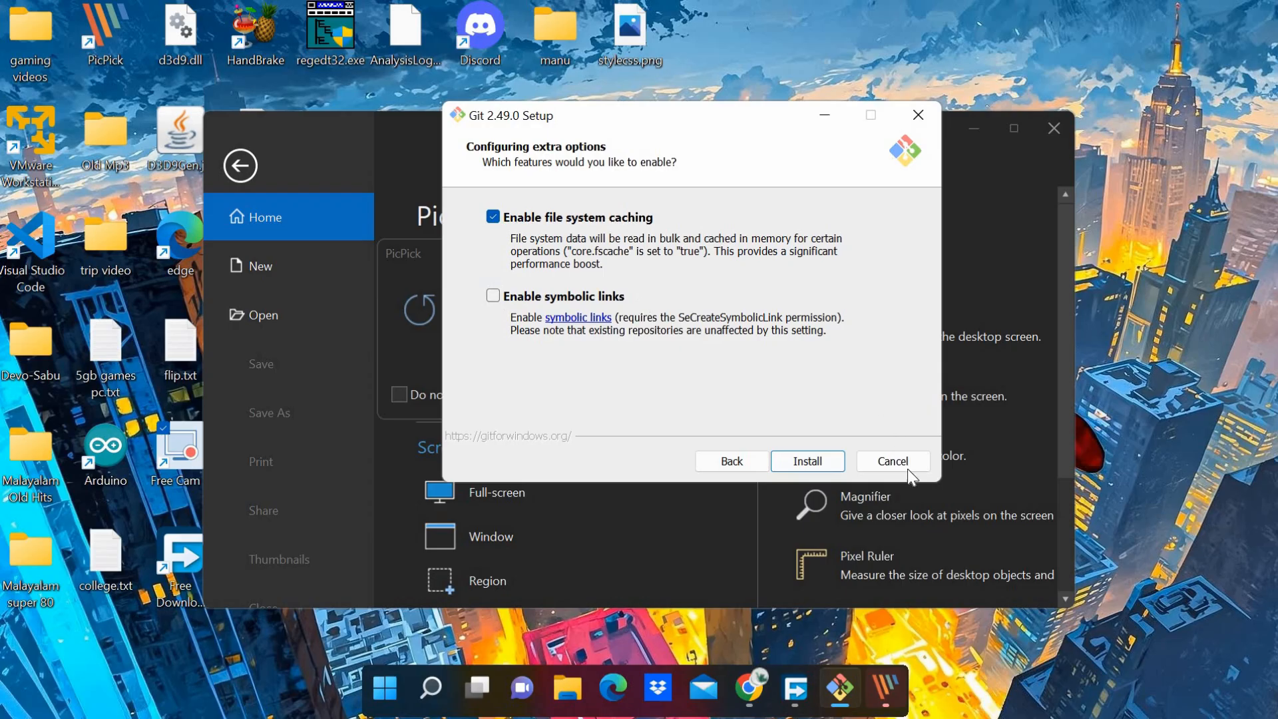
pyautogui.click(823, 464)
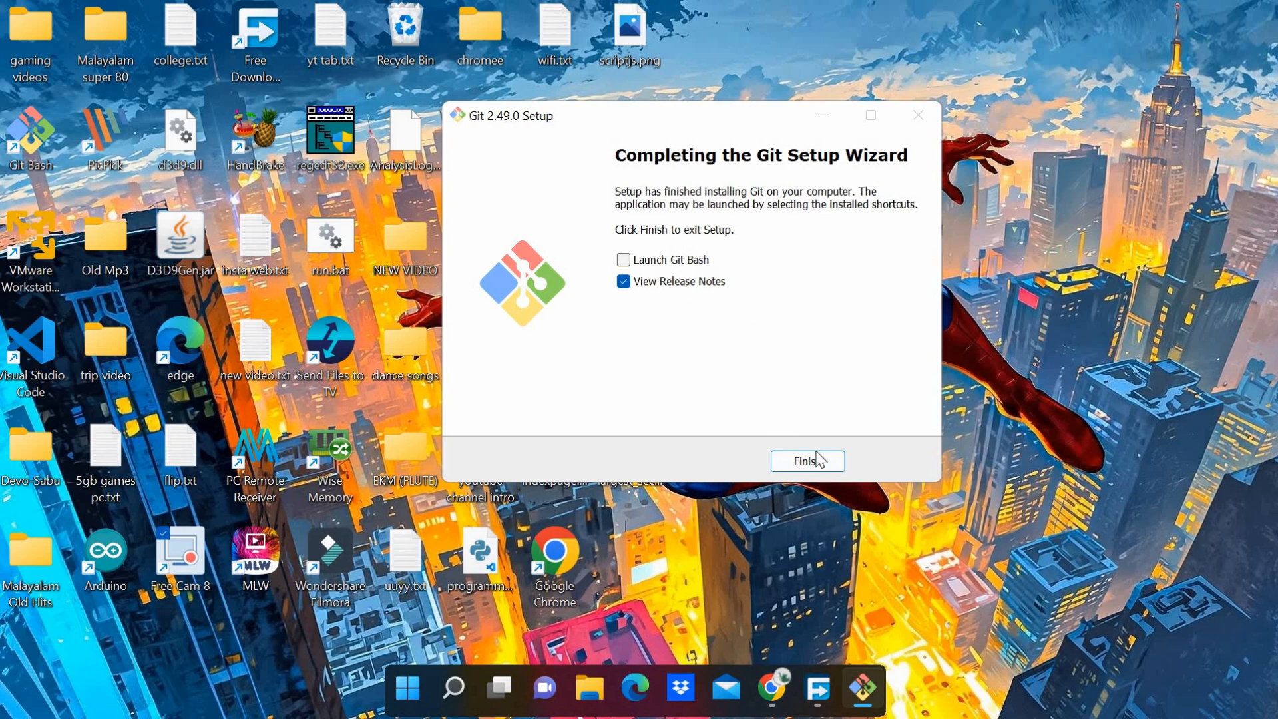
# Finish the setup wizard with View Release Notes enabled, skim the release notes, and close them
pyautogui.click(795, 461)
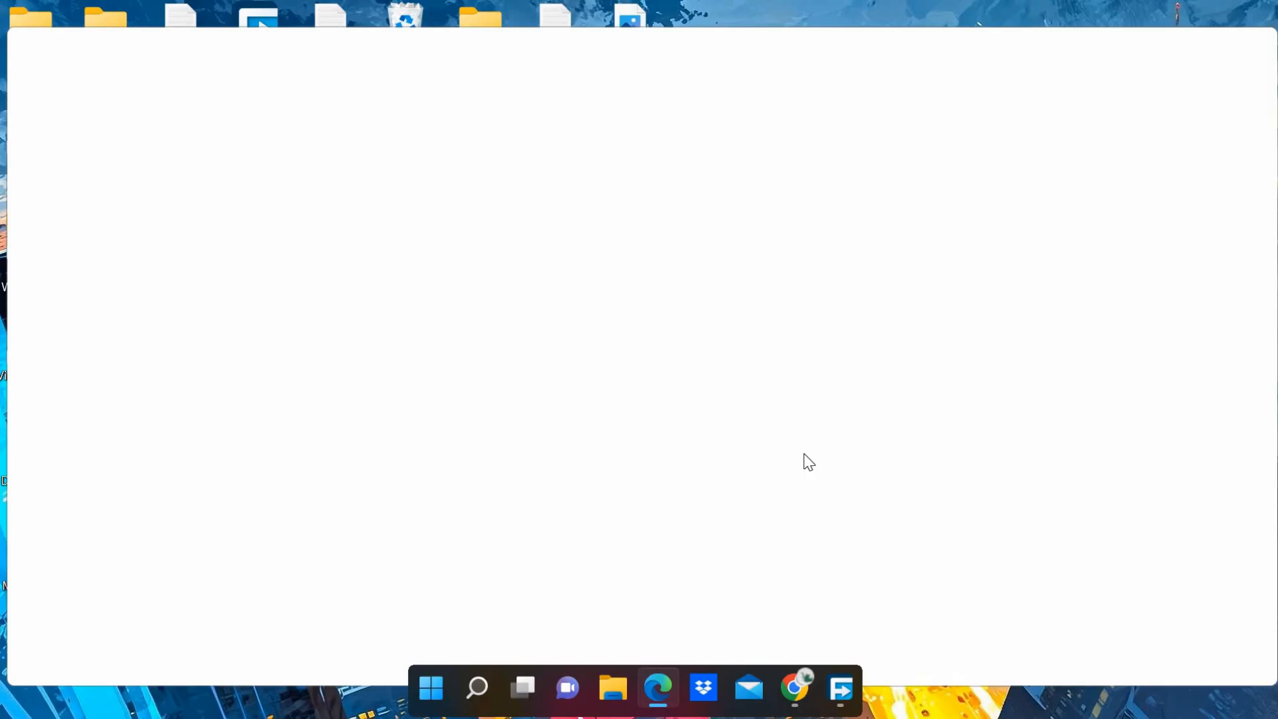
pyautogui.scroll(-15, 705, 299)
pyautogui.scroll(-5, 726, 292)
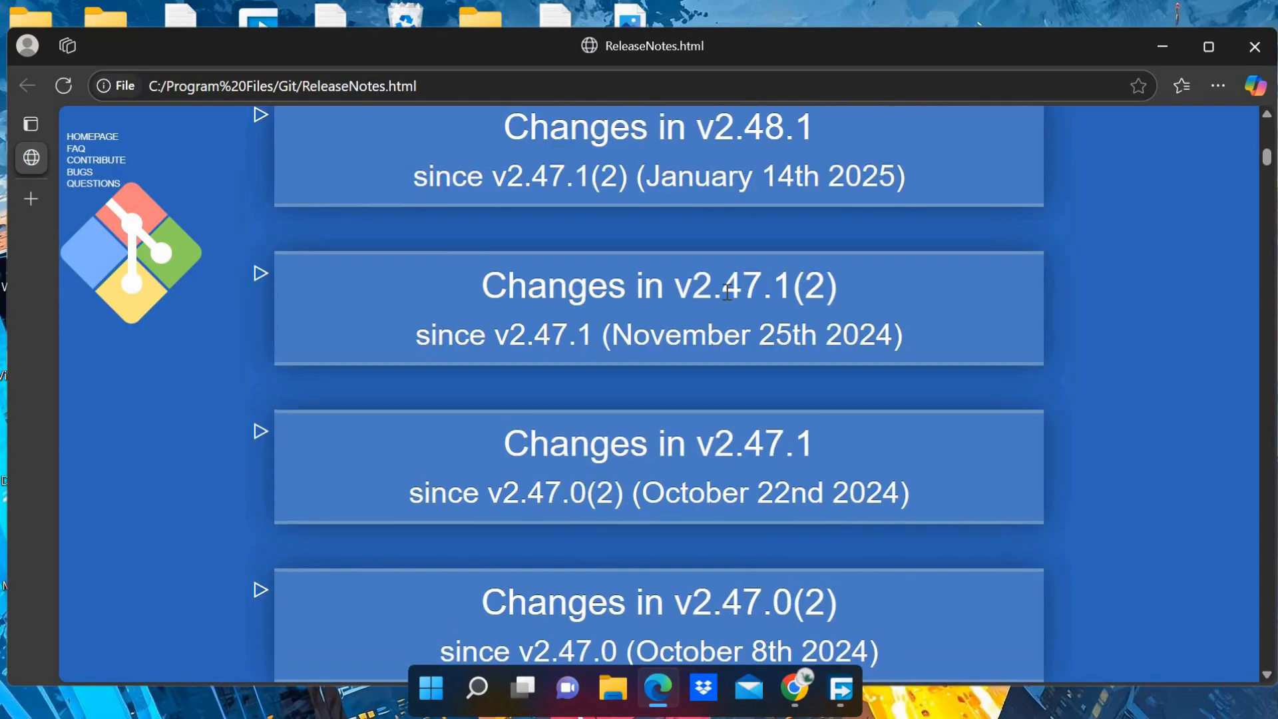
pyautogui.scroll(12, 730, 283)
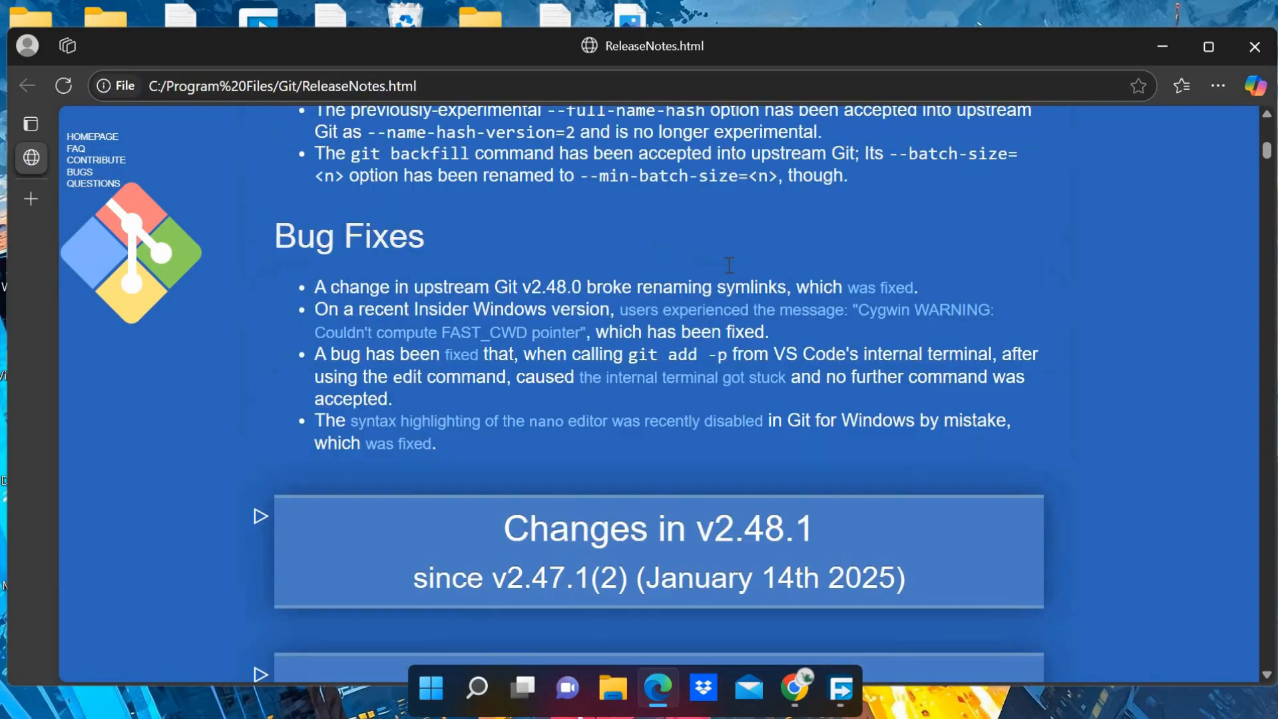
pyautogui.click(1243, 58)
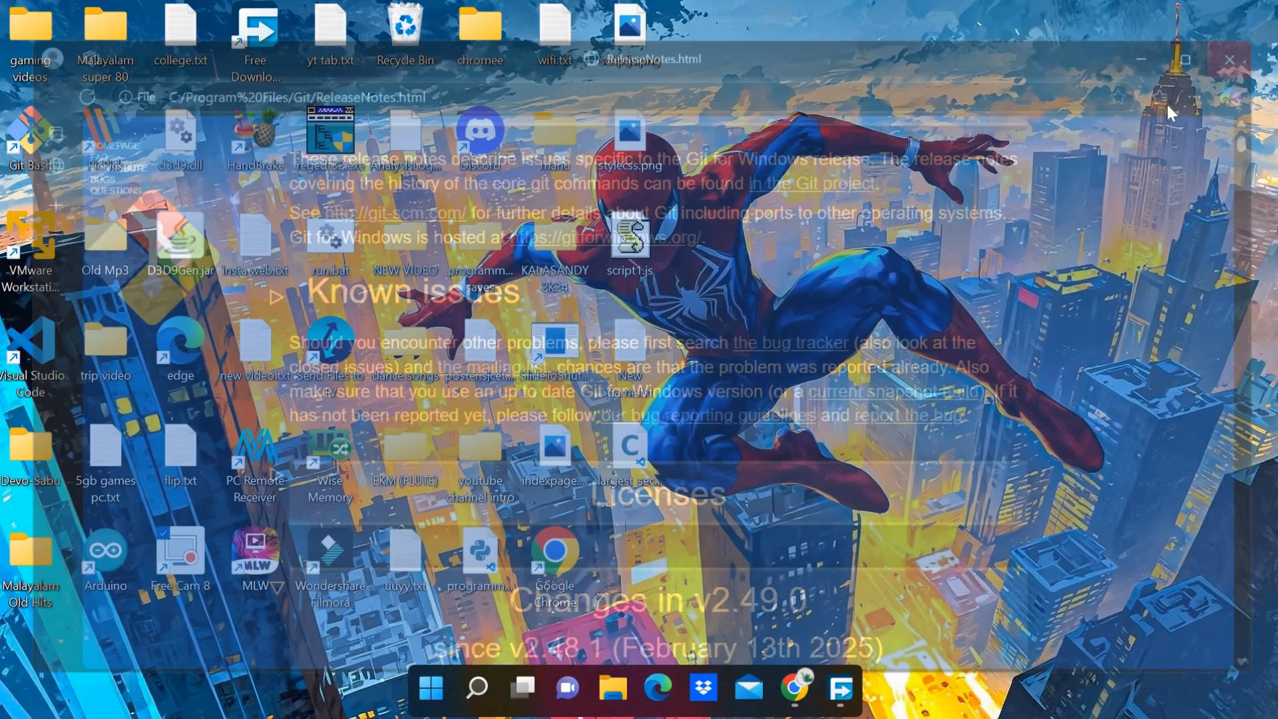
# Search Windows for Command Prompt, open it, and maximize its window
pyautogui.click(476, 687)
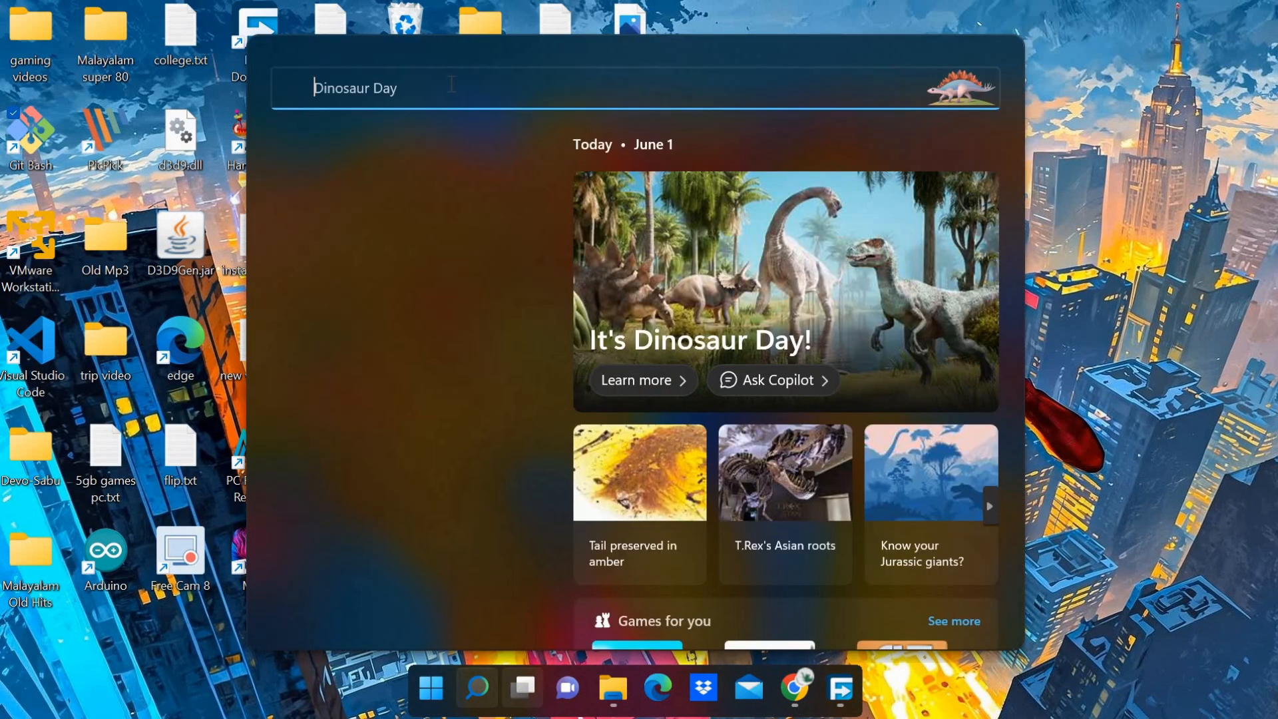
pyautogui.write('command Prompt')
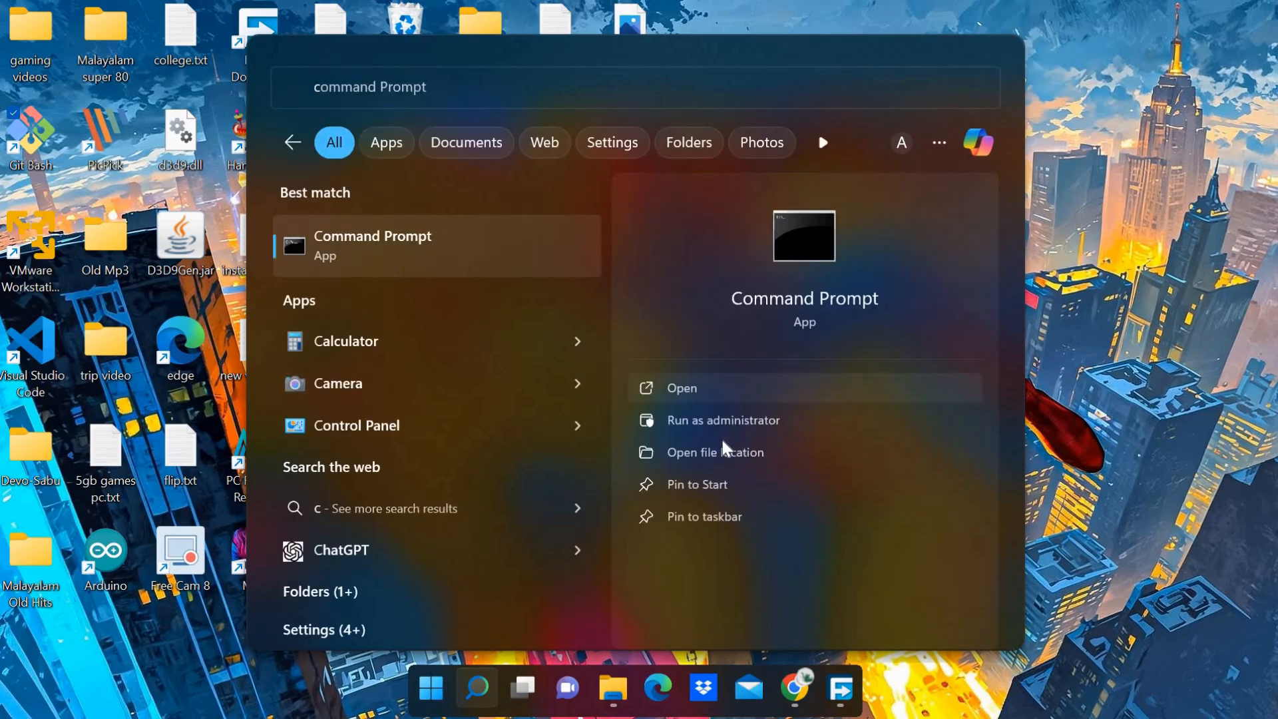
pyautogui.click(801, 385)
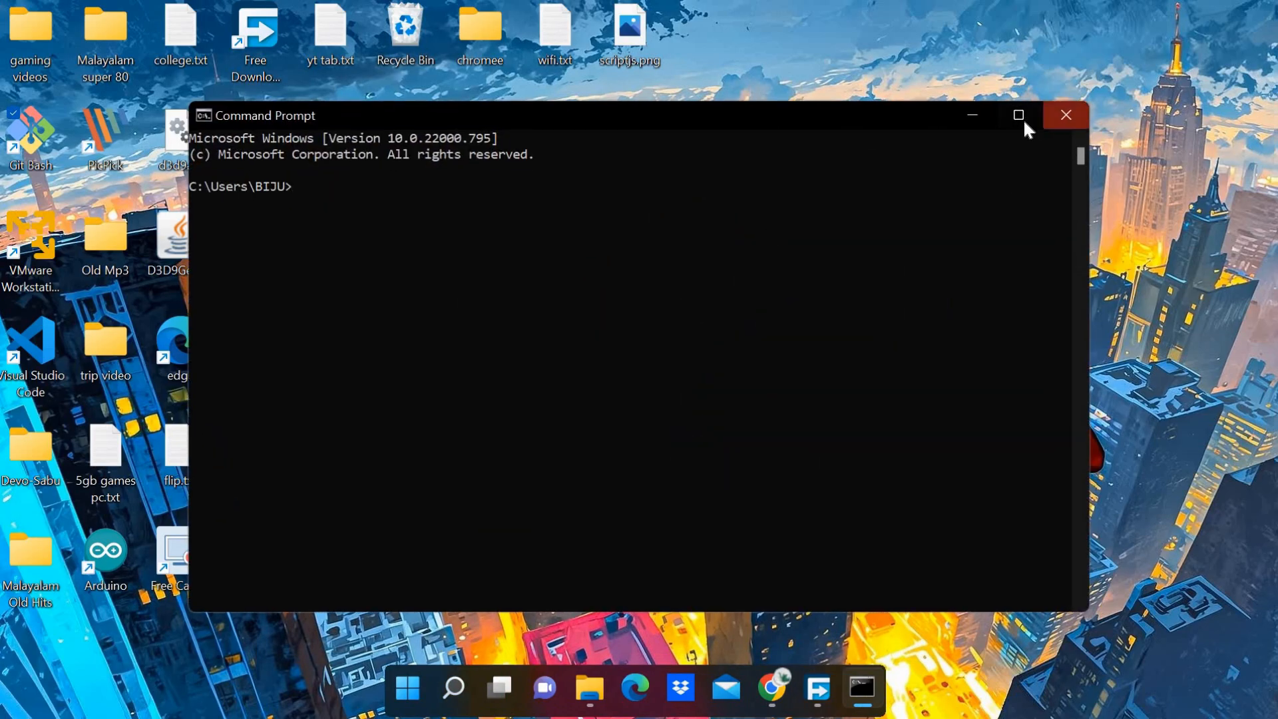
pyautogui.click(1024, 119)
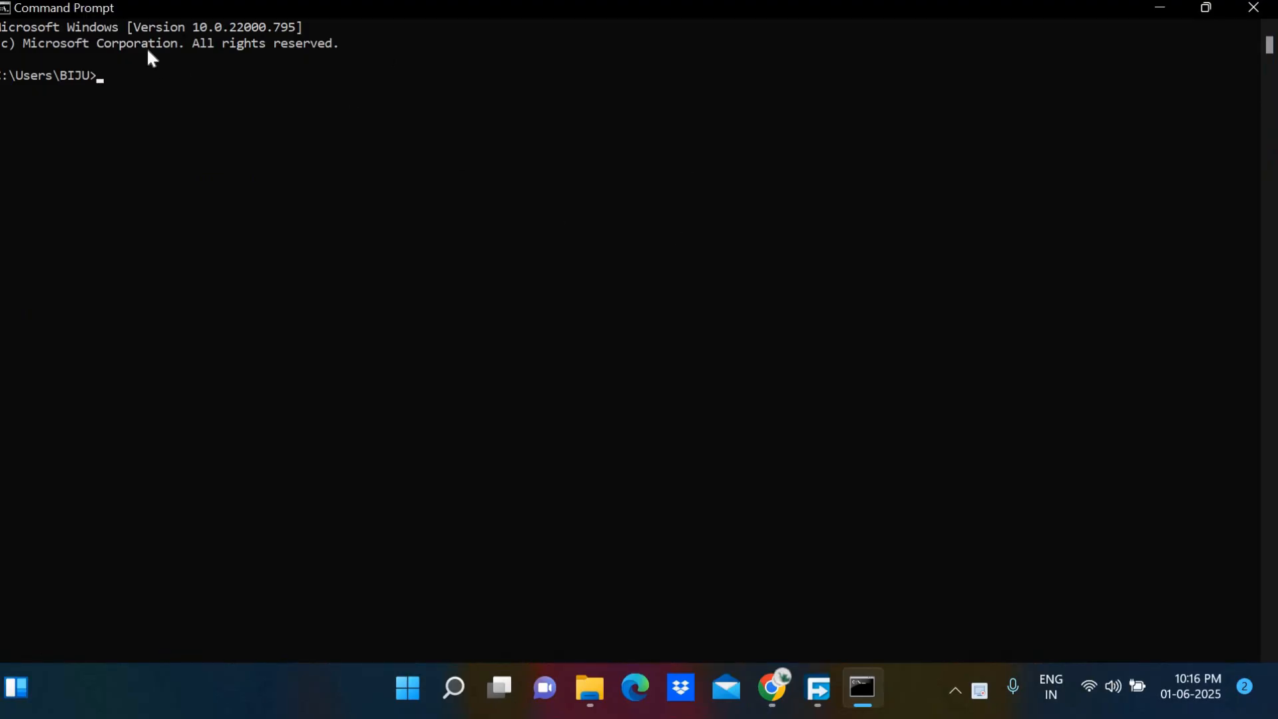
# Run the git command to check the installation, and look over the usage options at the start of its output
pyautogui.write('git')
pyautogui.press('Return')
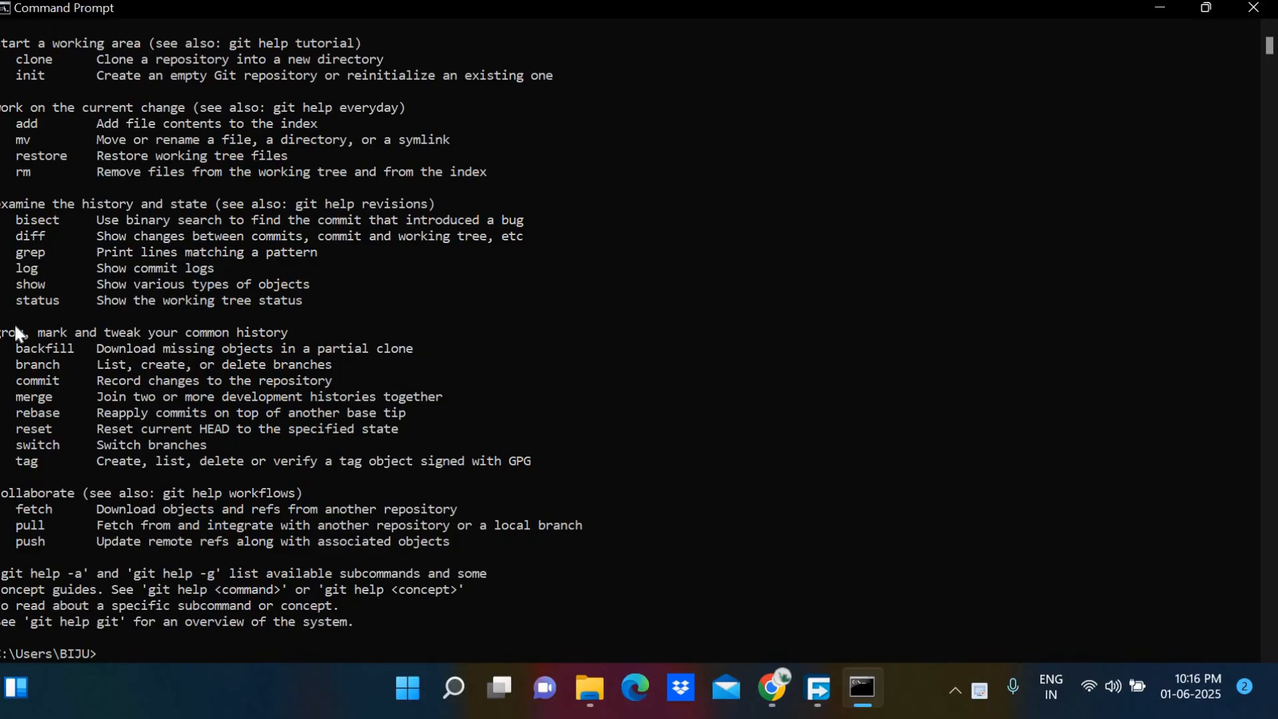
pyautogui.scroll(4, 109, 310)
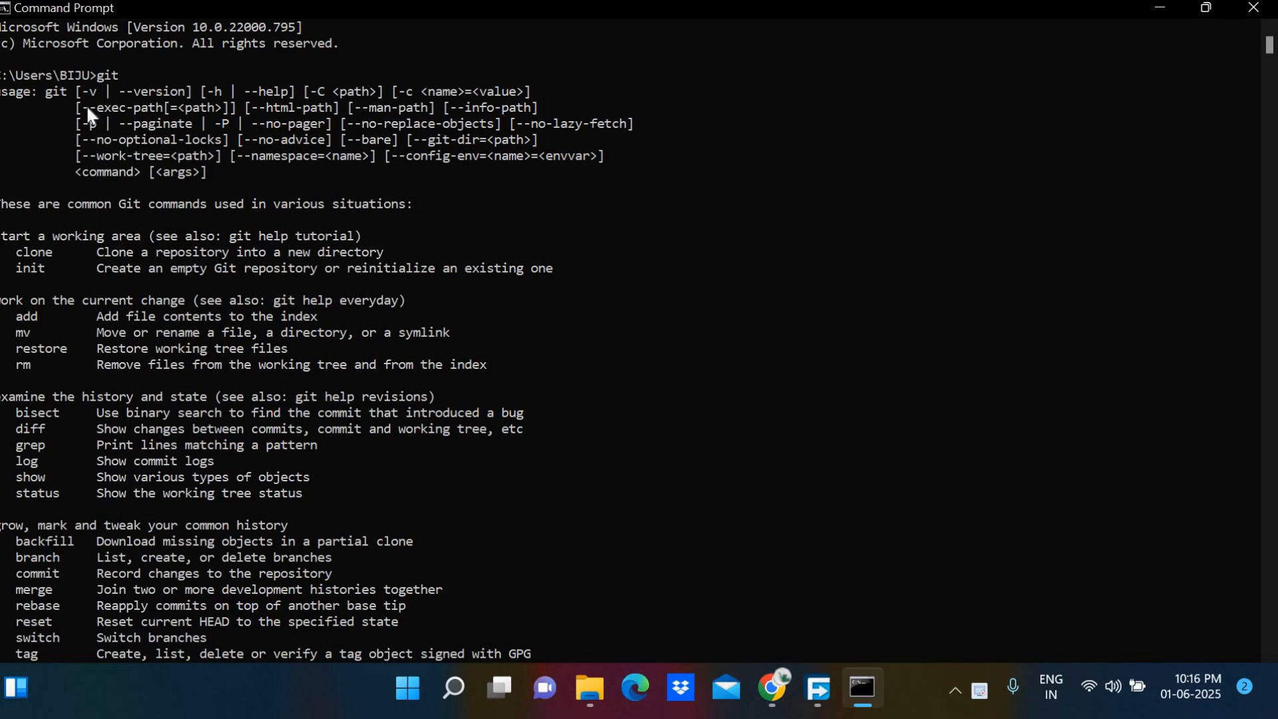
pyautogui.moveTo(51, 90); pyautogui.dragTo(307, 136)
pyautogui.click(226, 191)
pyautogui.click(76, 91)
pyautogui.click(248, 173)
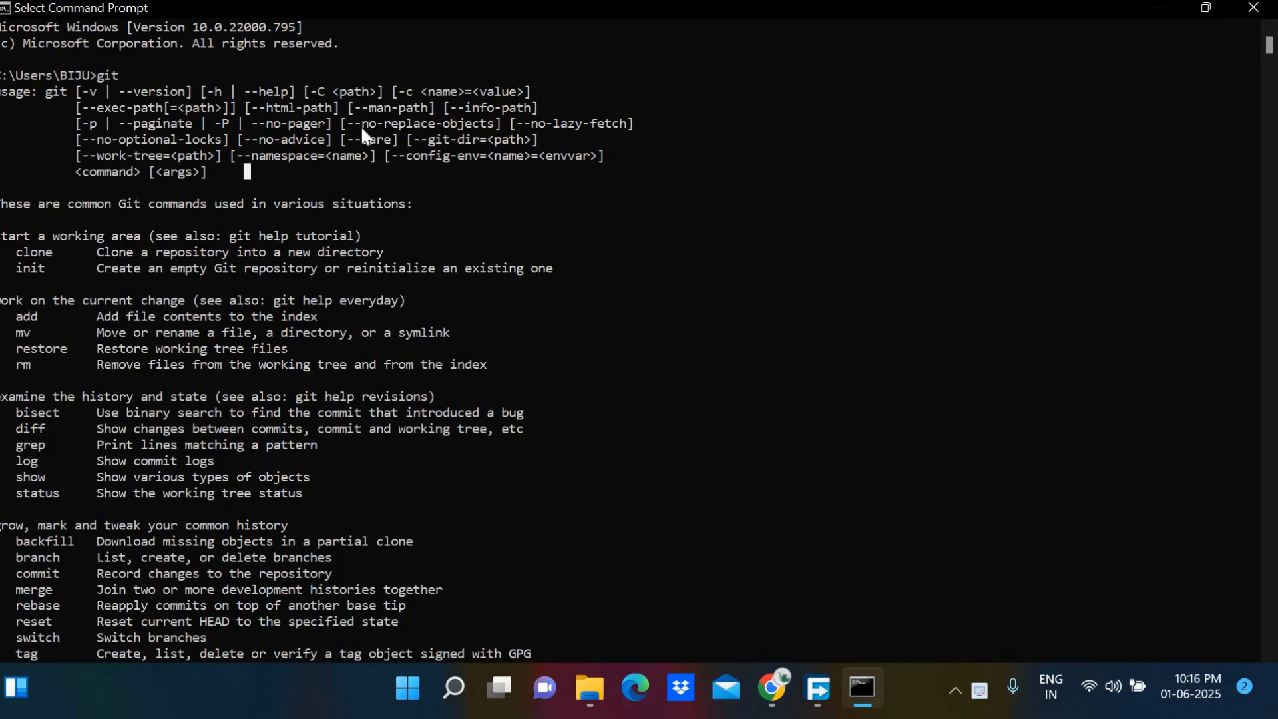